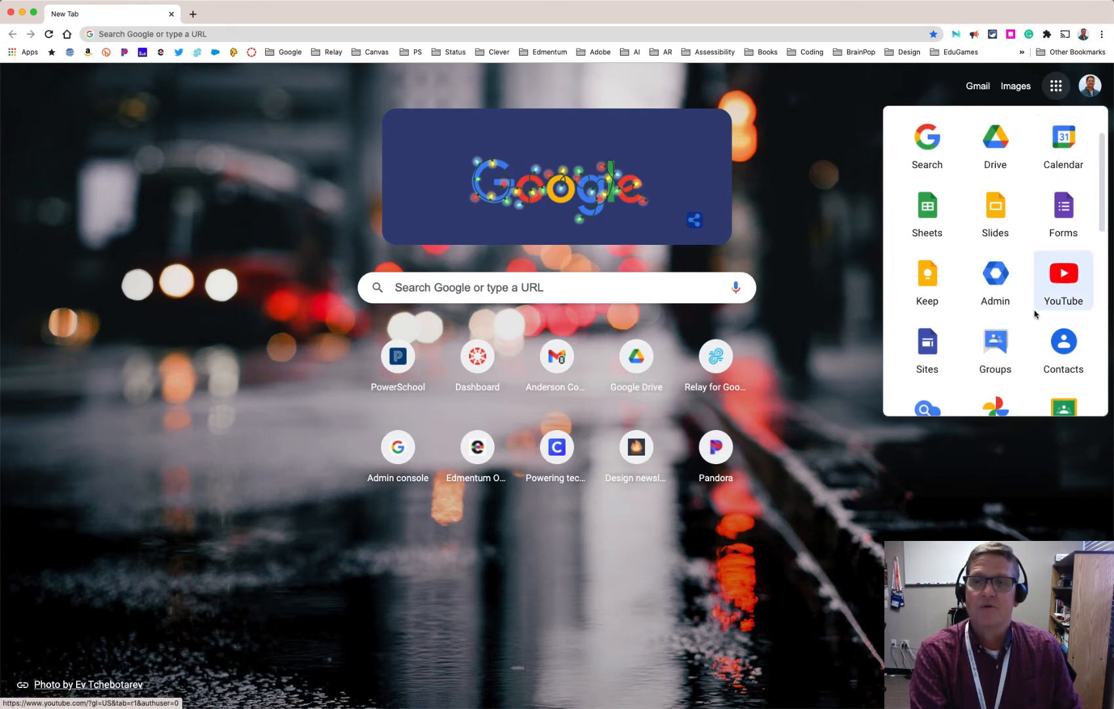
- Open the Apps User Group in Google Groups and search its conversations for "slides"
{"action": "left_click", "coordinate": [994, 351]}
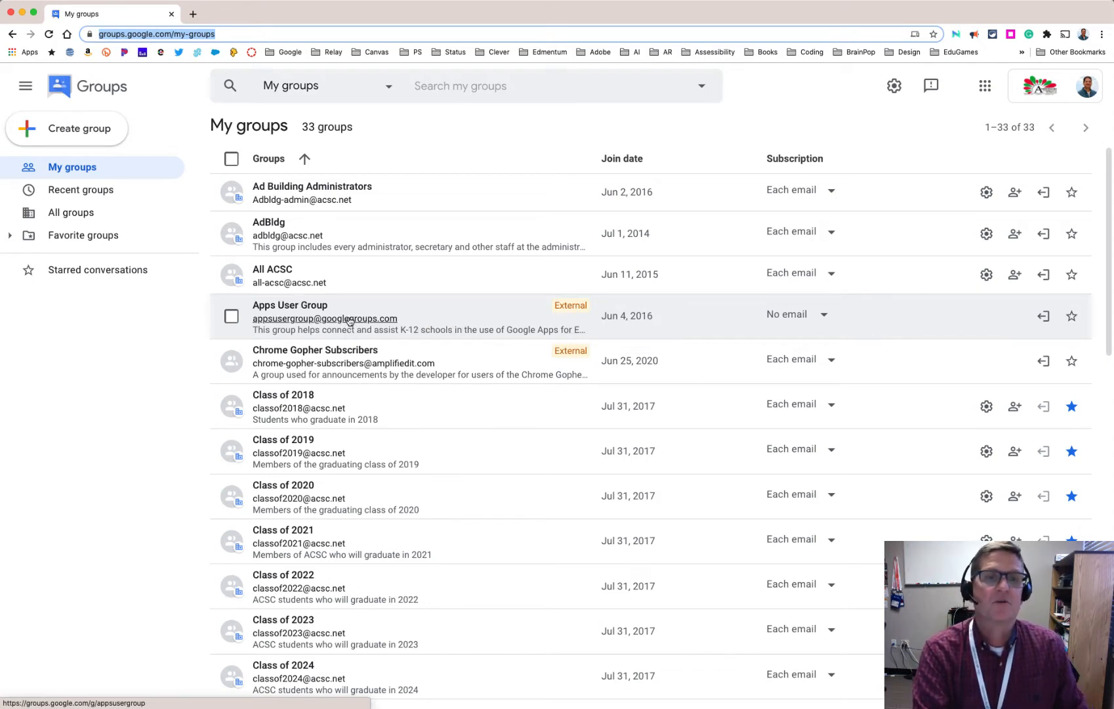
{"action": "left_click", "coordinate": [300, 319]}
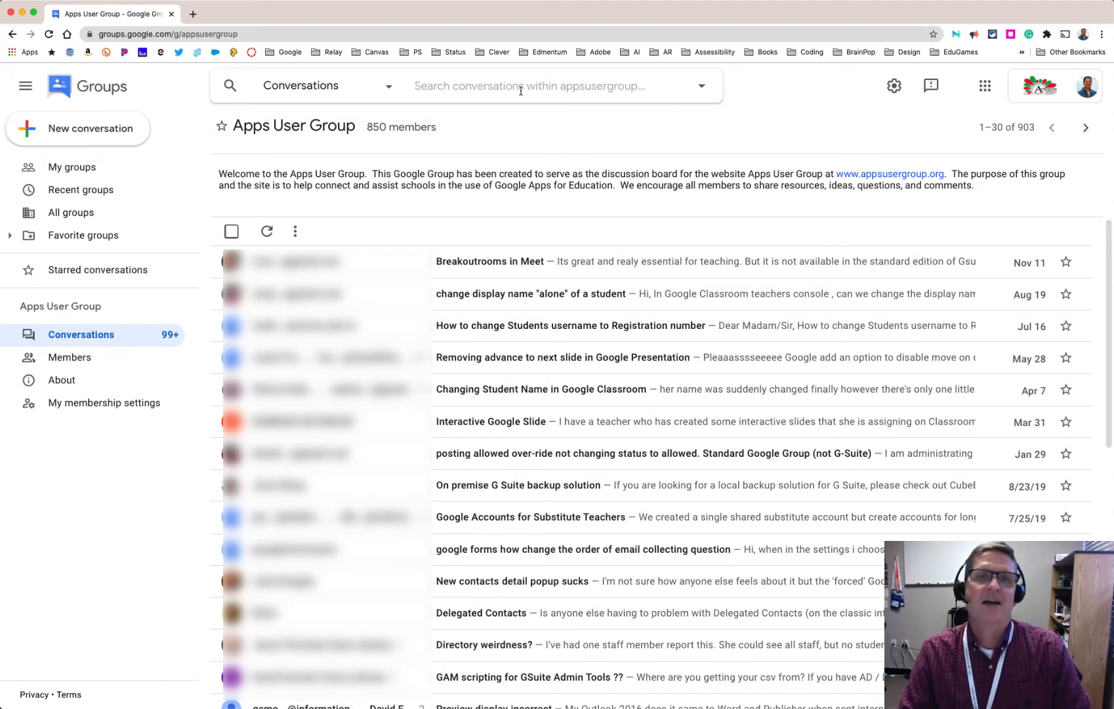
{"action": "type", "text": "slides"}
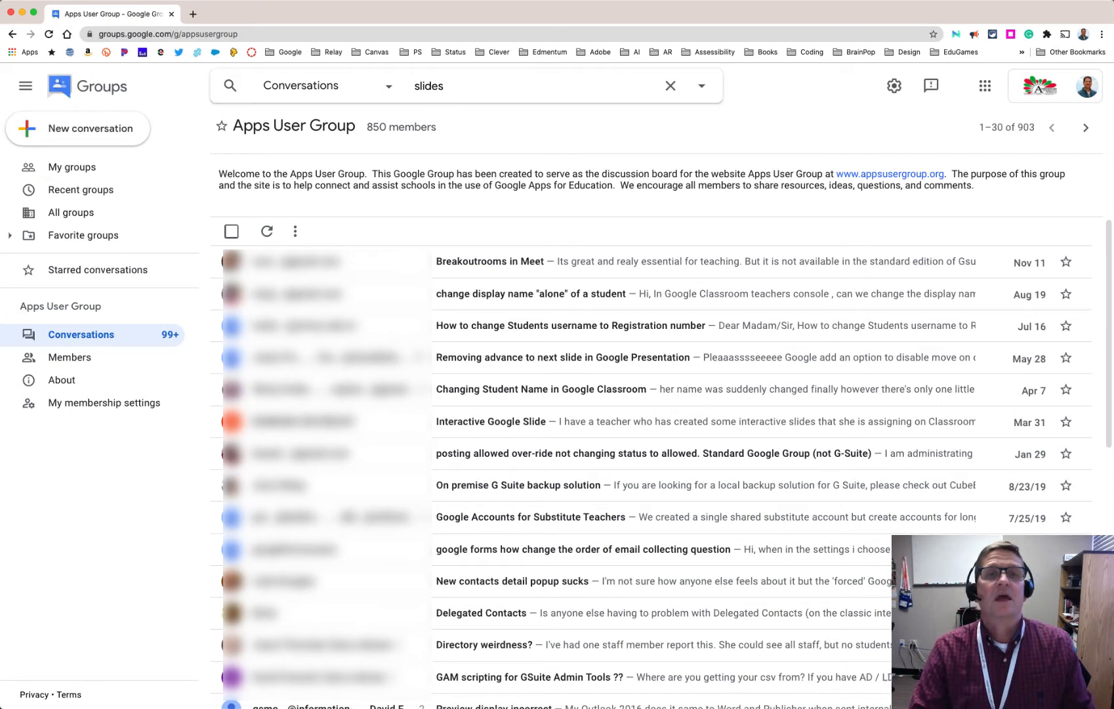
{"action": "key", "text": "Return"}
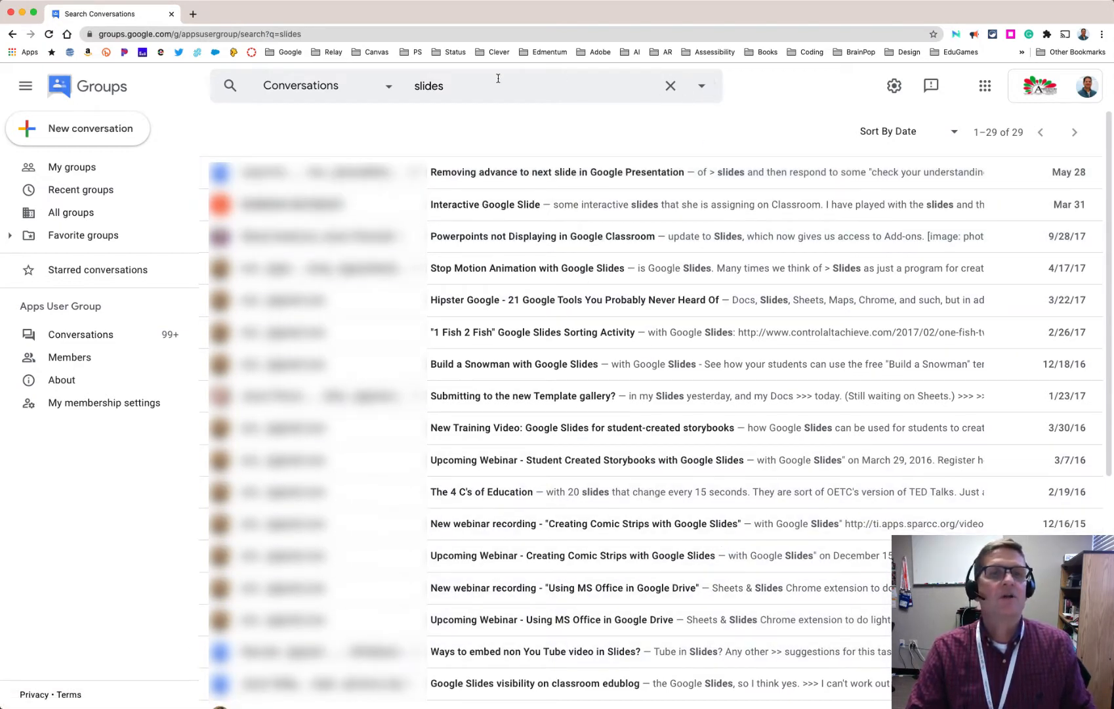
- Run an advanced search of the group's conversations with subject "slides" and containing the word "transitions"
{"action": "left_click", "coordinate": [390, 88]}
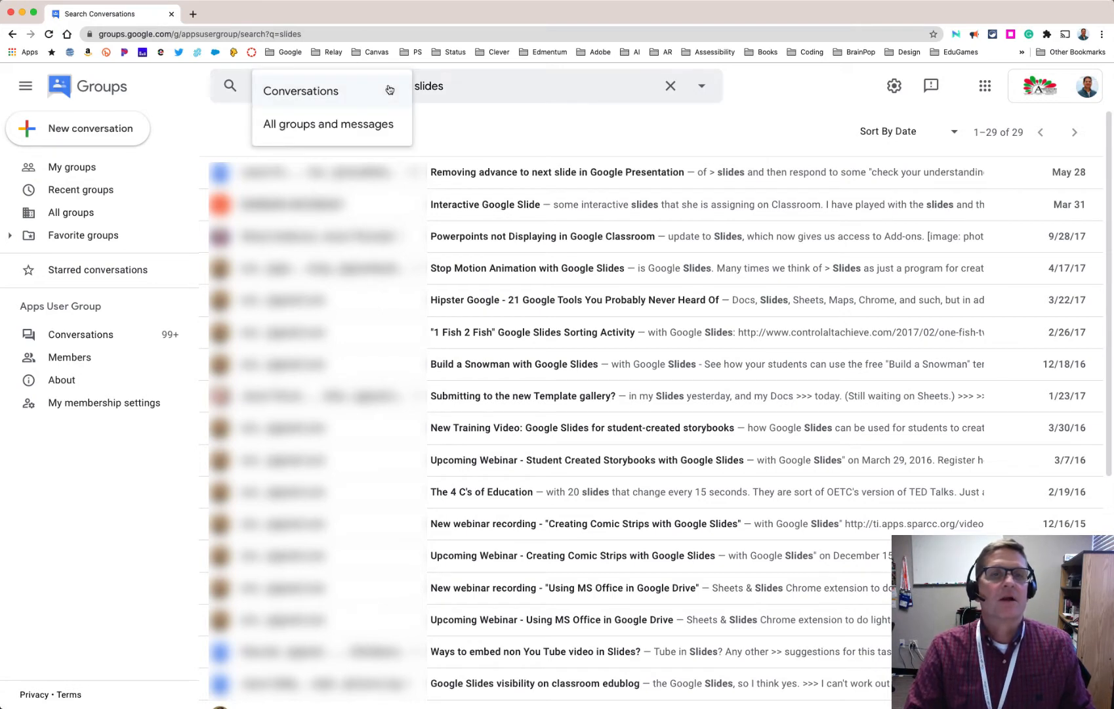
{"action": "left_click", "coordinate": [389, 89]}
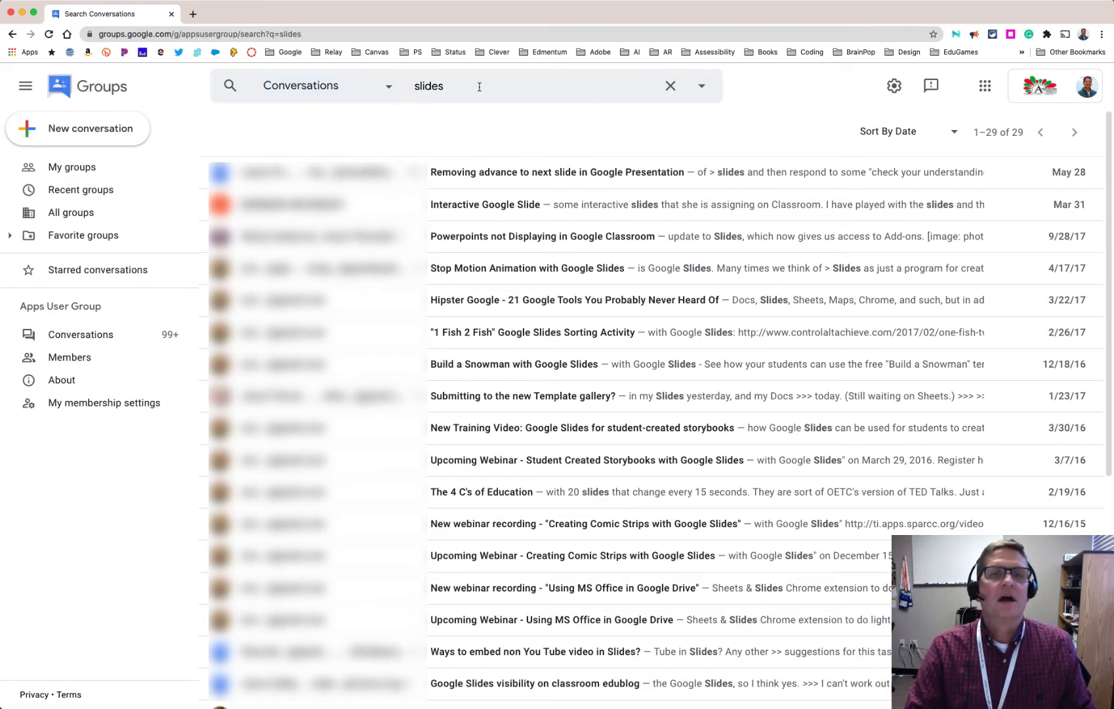
{"action": "left_click", "coordinate": [701, 87]}
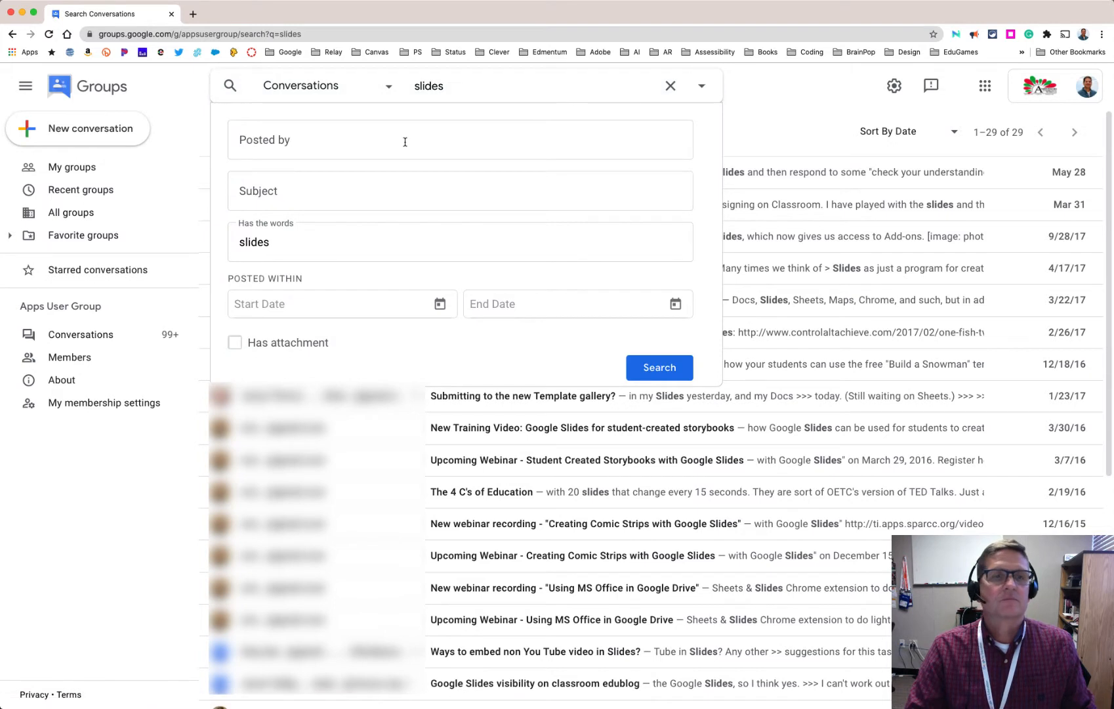
{"action": "left_click", "coordinate": [289, 198]}
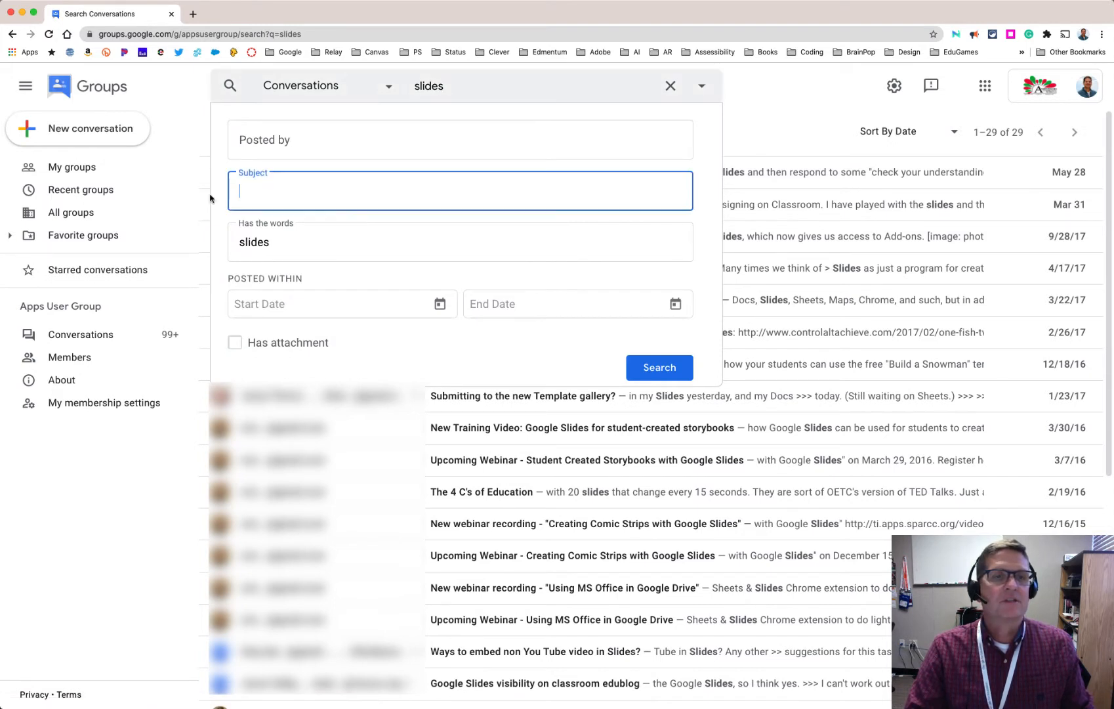
{"action": "type", "text": "slides"}
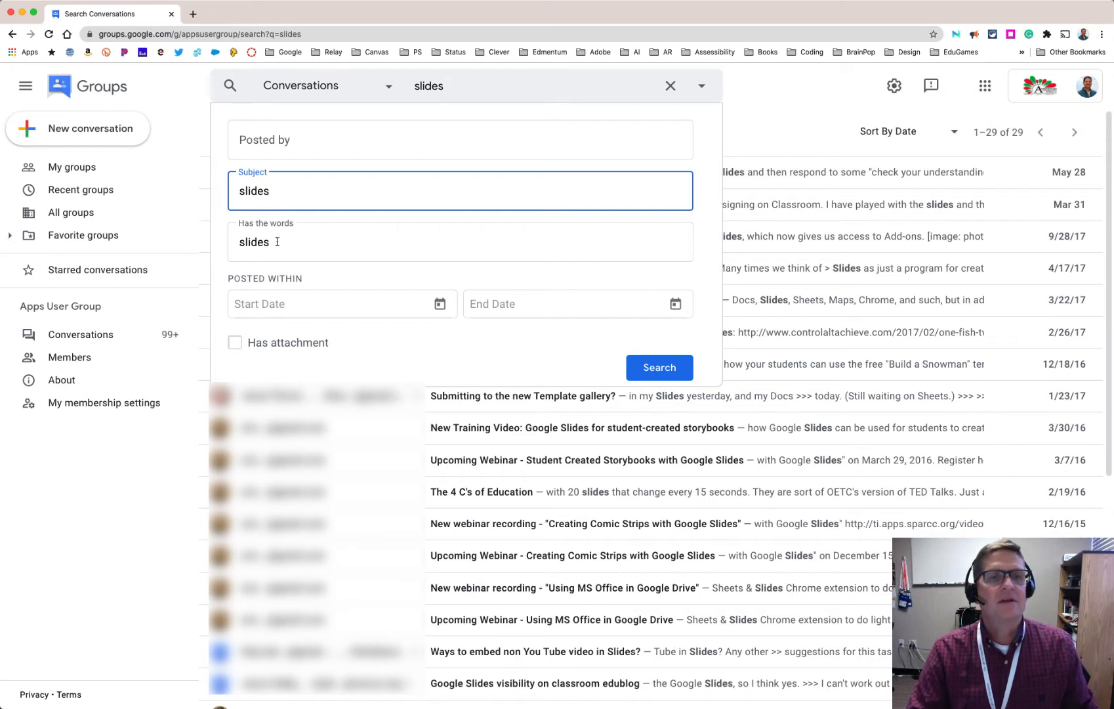
{"action": "key", "text": "Tab"}
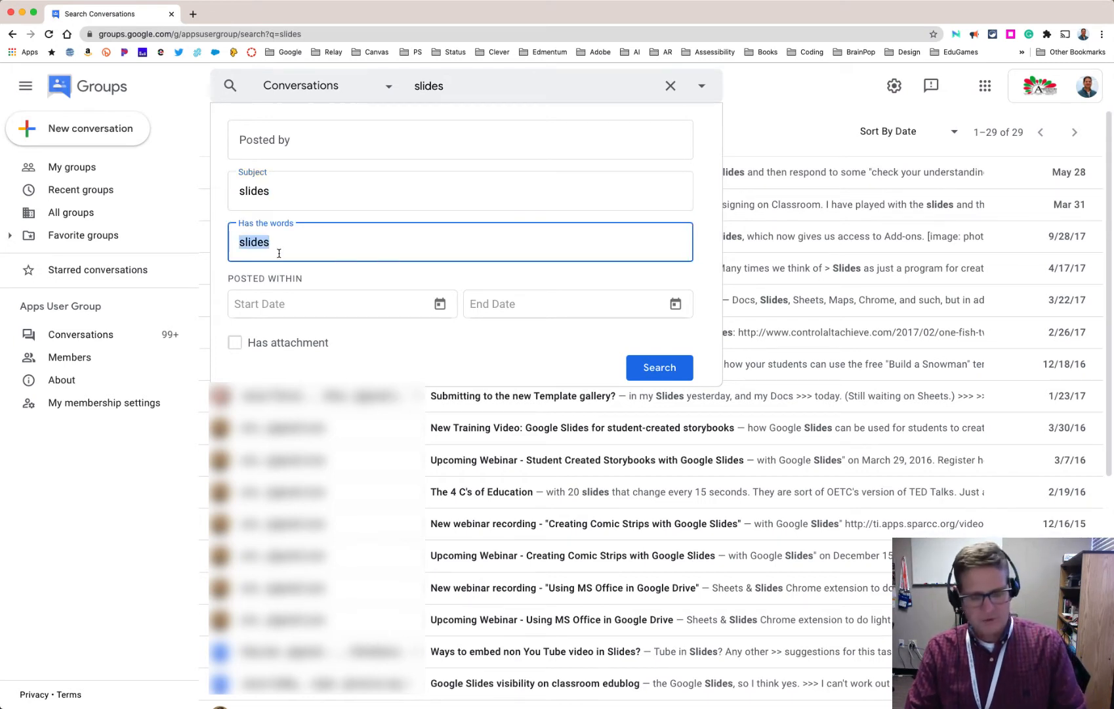
{"action": "type", "text": "transitions"}
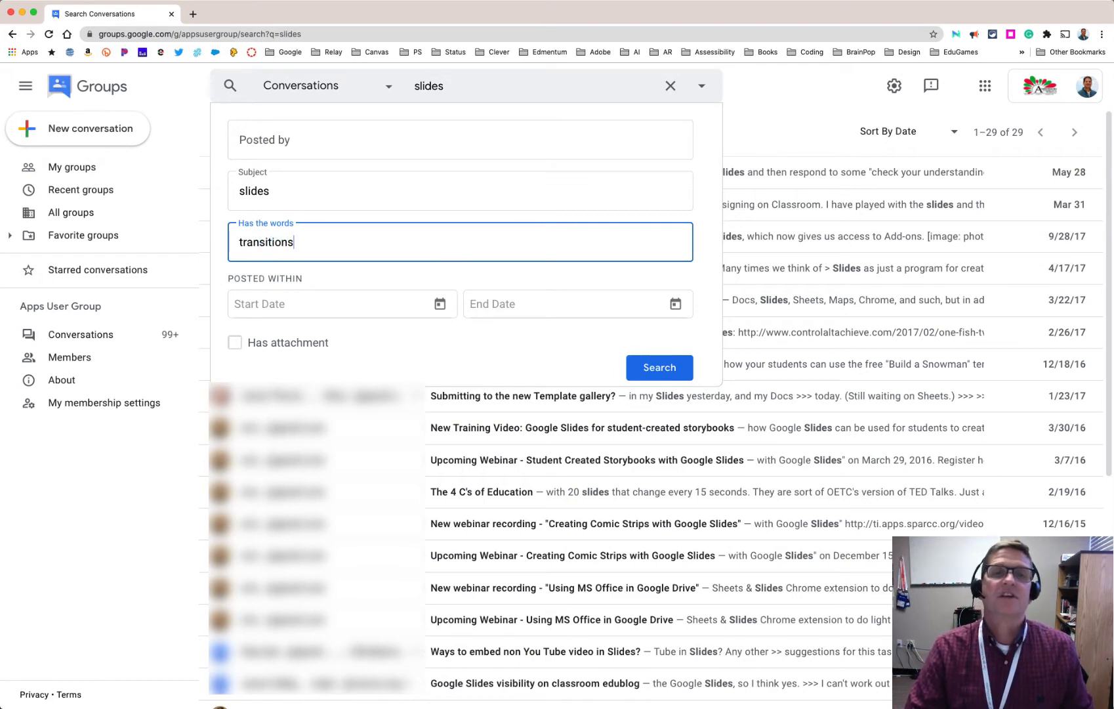
{"action": "left_click", "coordinate": [650, 368]}
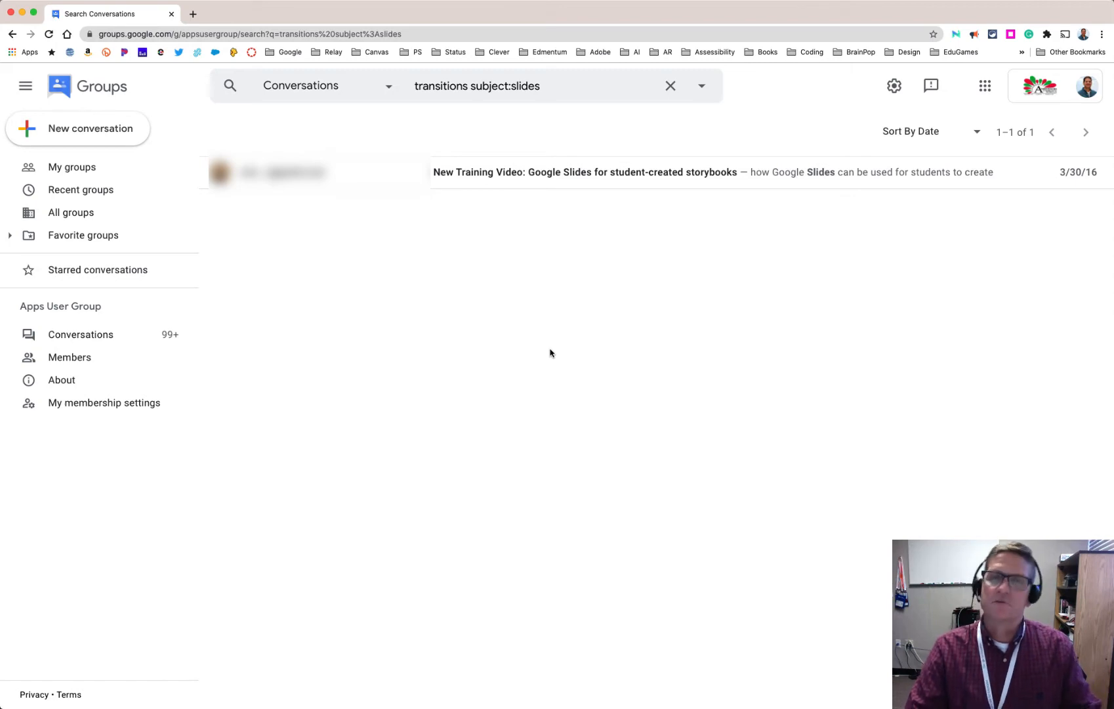
- Return to the list of own groups and start a new group named "TestPDQ"
{"action": "left_click", "coordinate": [79, 168]}
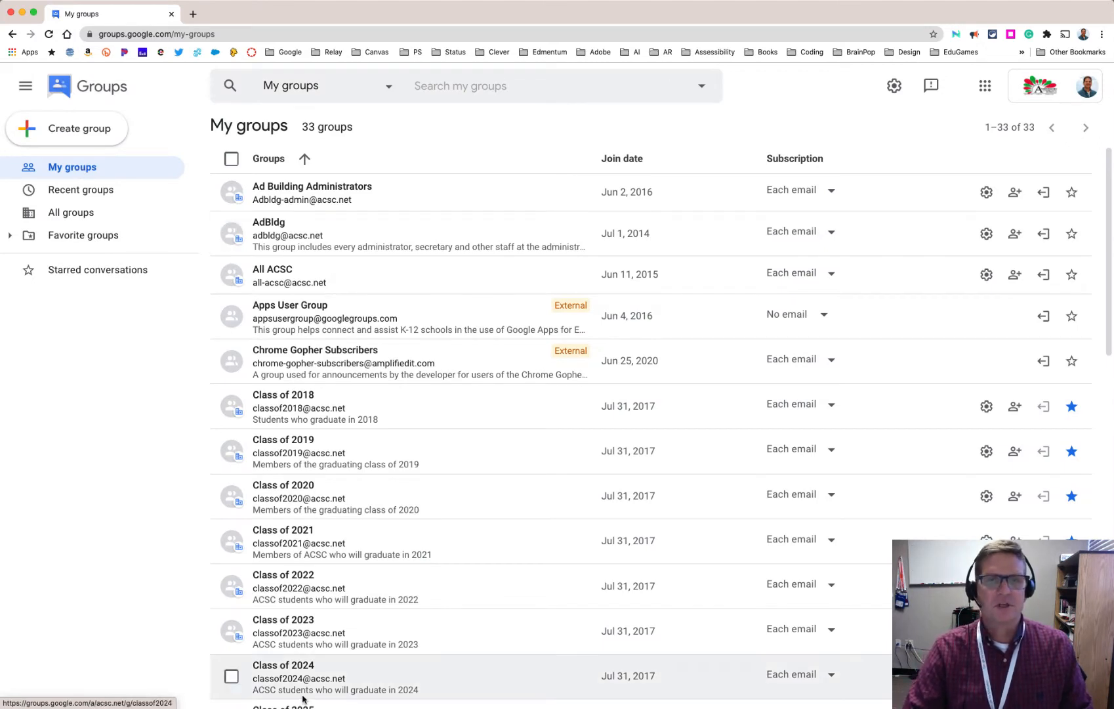
{"action": "left_click", "coordinate": [68, 134]}
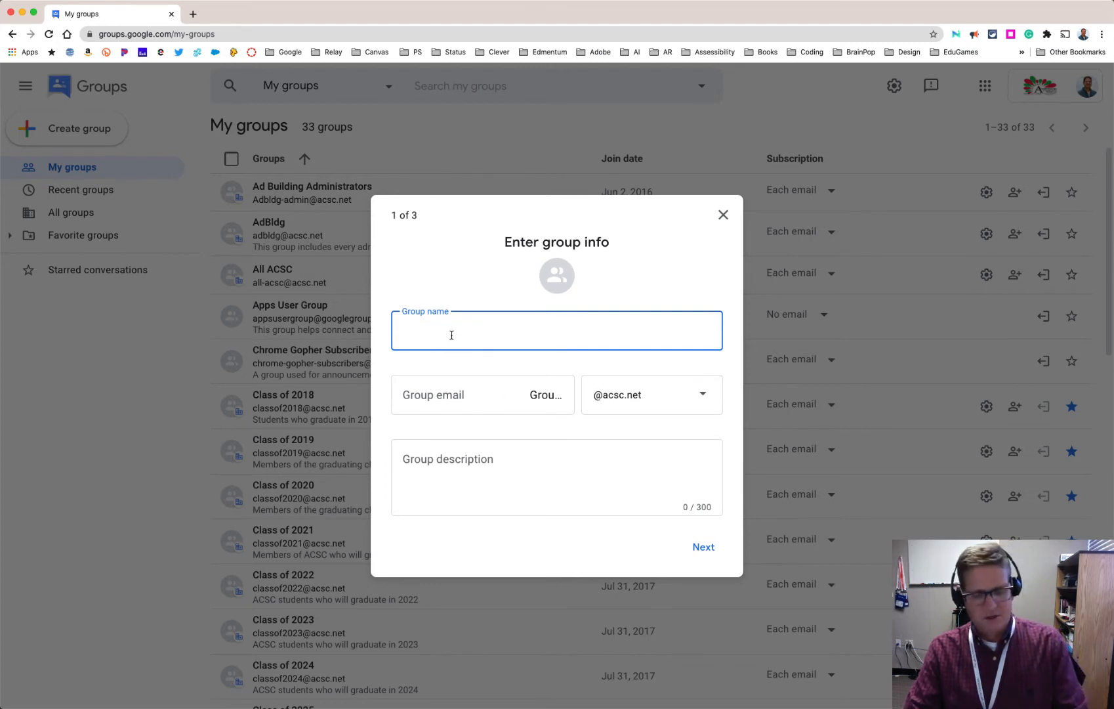
{"action": "type", "text": "Tes"}
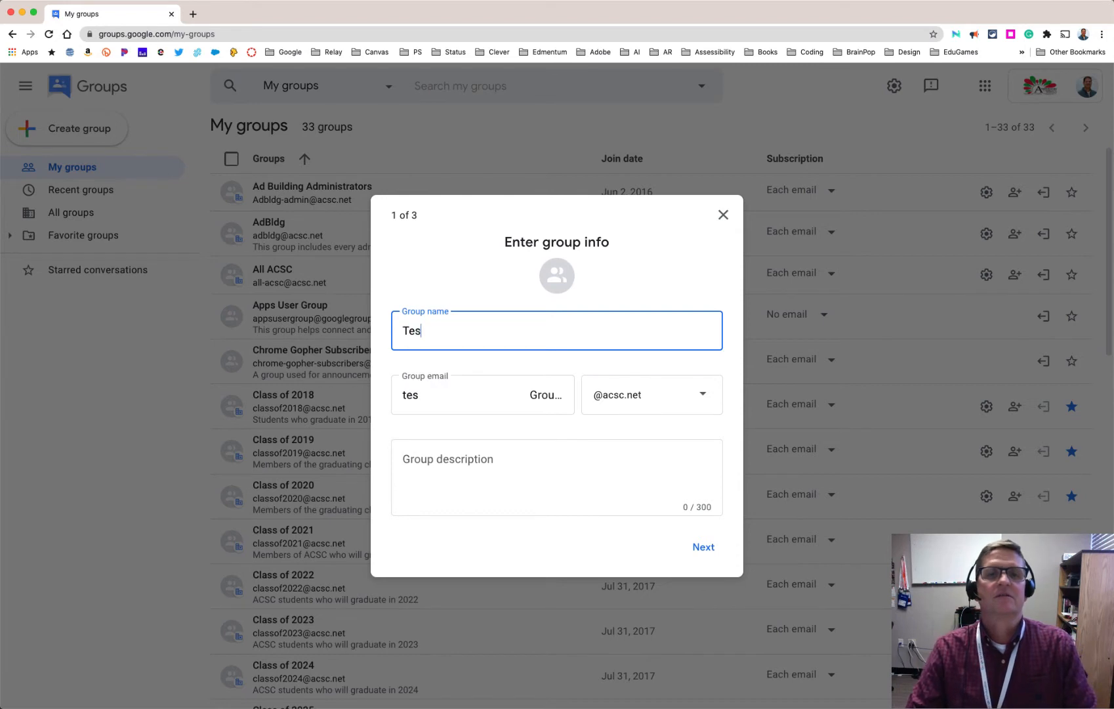
{"action": "type", "text": "tPDW"}
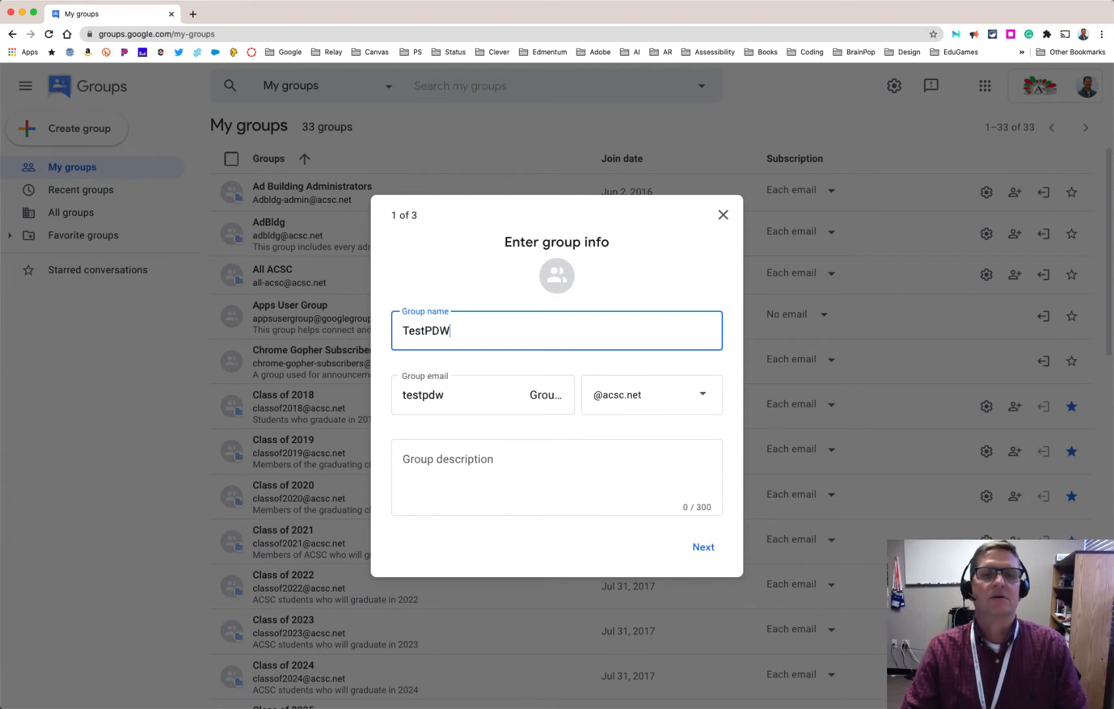
{"action": "key", "text": "BackSpace"}
{"action": "type", "text": "Q"}
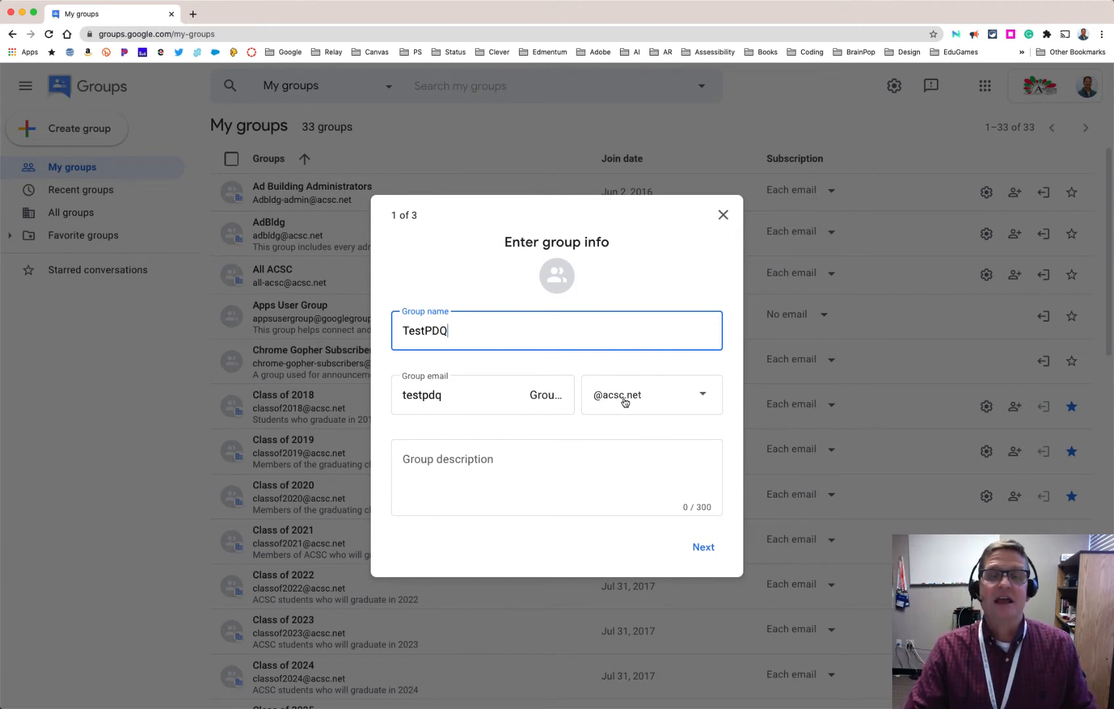
- Describe the group as "This is for those folks who follow PDQ PD" and continue to the privacy settings
{"action": "left_click", "coordinate": [422, 460]}
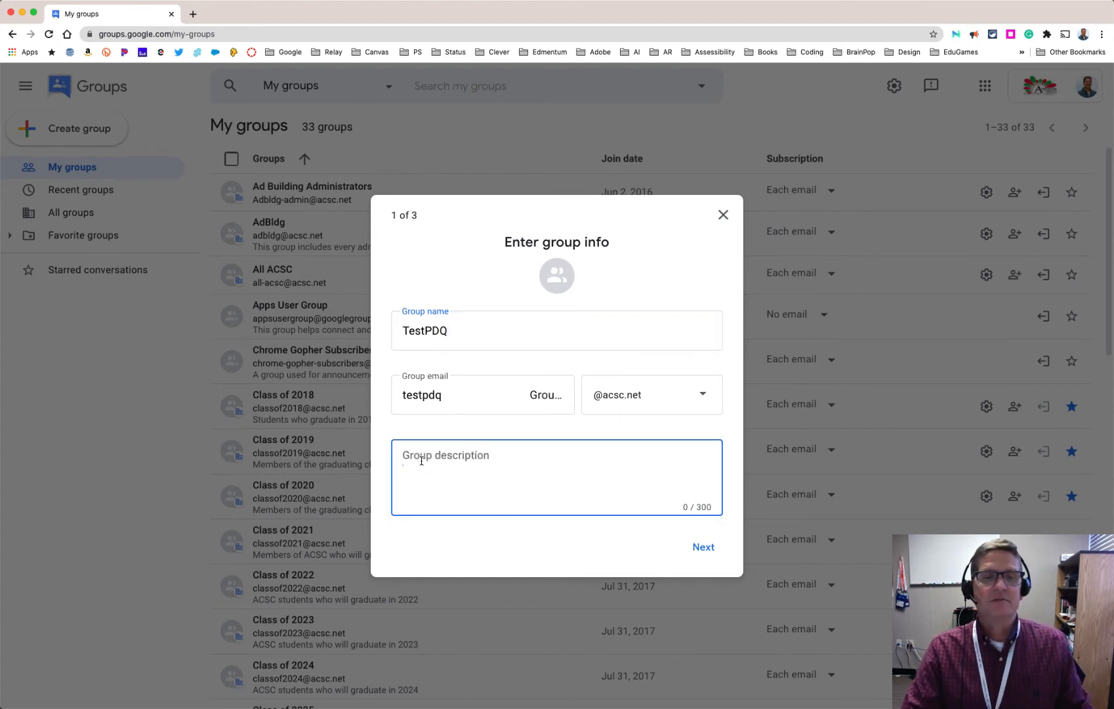
{"action": "type", "text": "This is for those folks who folll"}
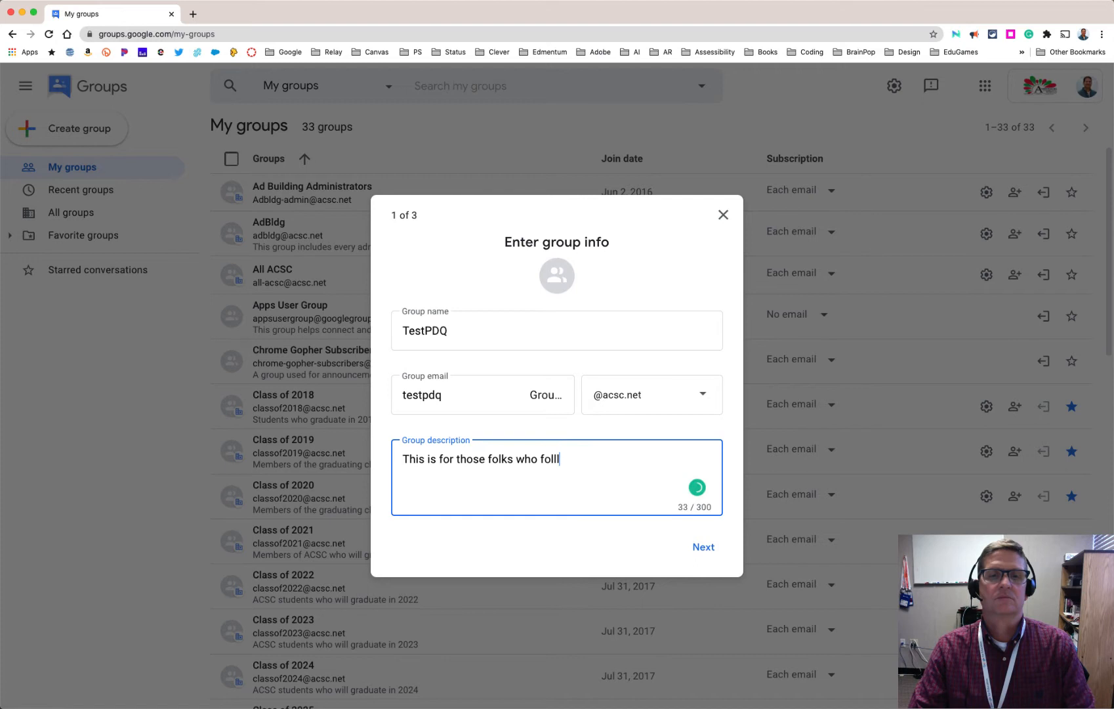
{"action": "key", "text": "BackSpace"}
{"action": "type", "text": "o"}
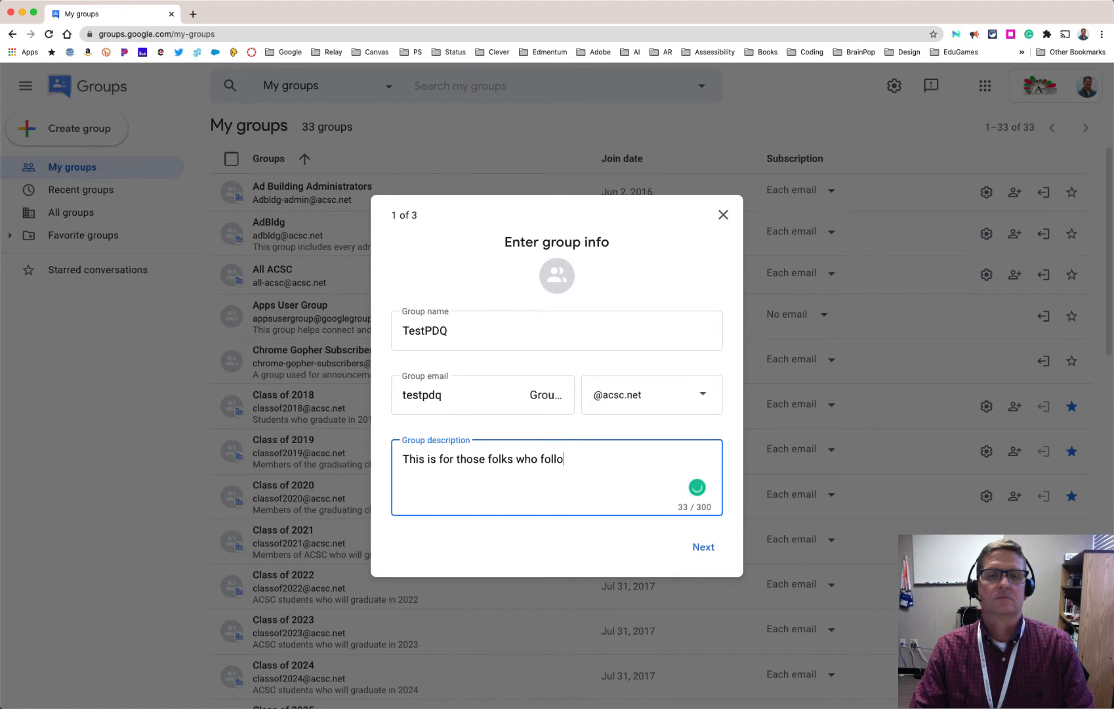
{"action": "type", "text": "w PDQ PD"}
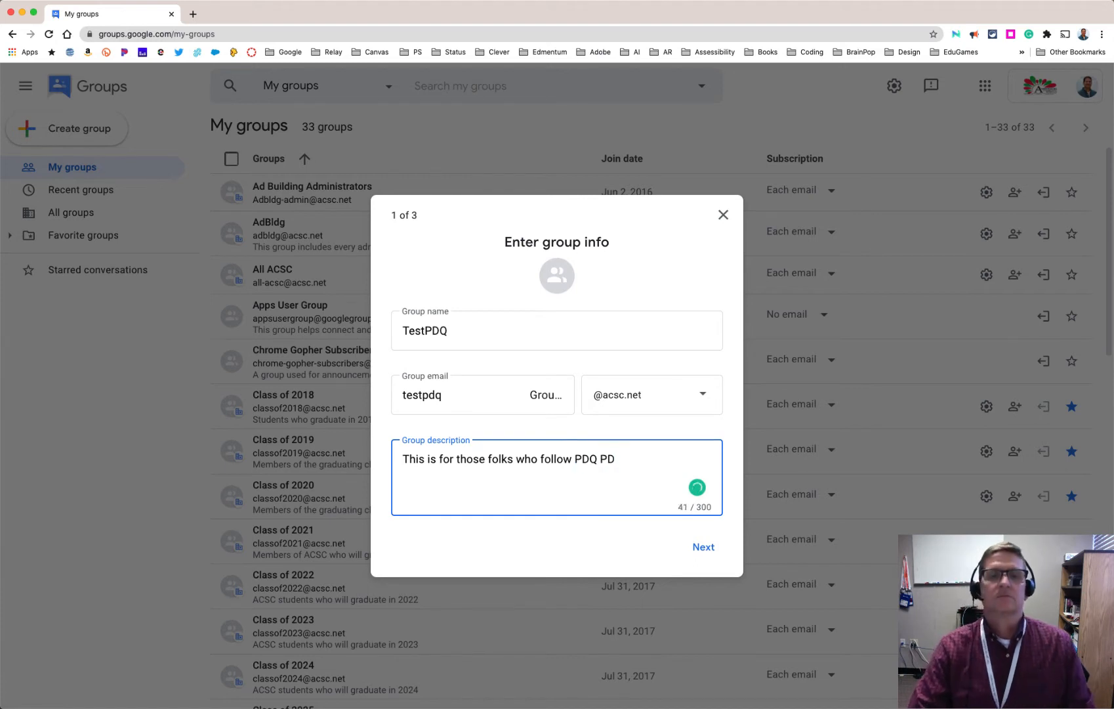
{"action": "left_click", "coordinate": [706, 547]}
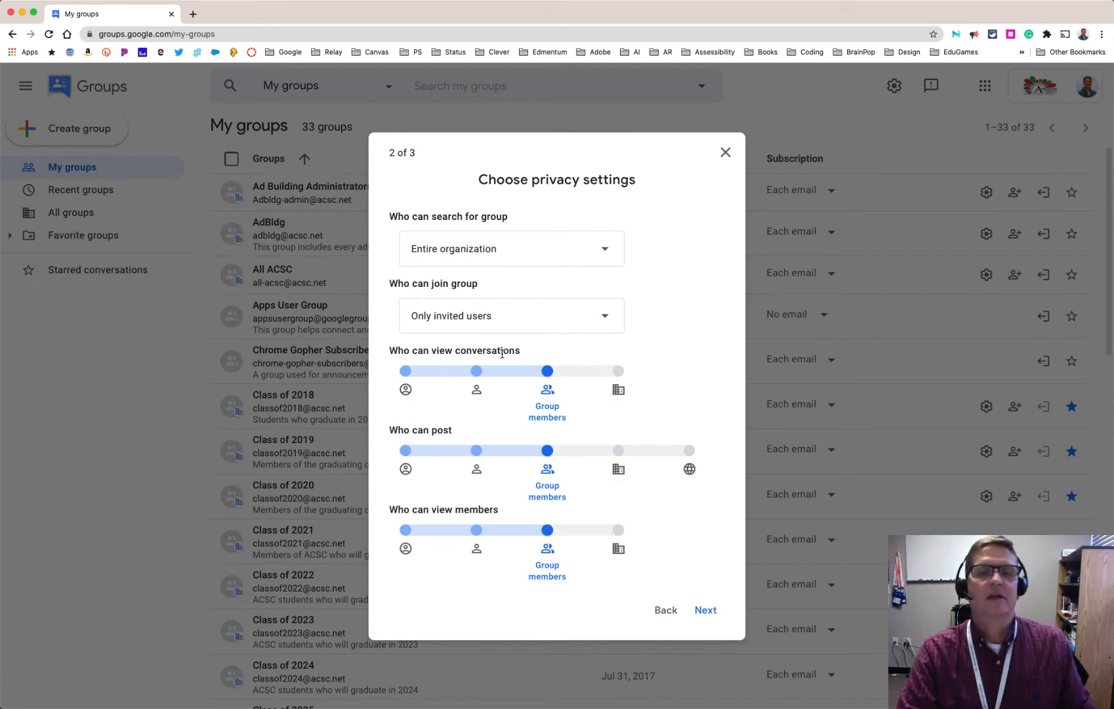
- Review the available options for who can search for the group and who can join it
{"action": "left_click", "coordinate": [606, 248]}
{"action": "left_click", "coordinate": [606, 248]}
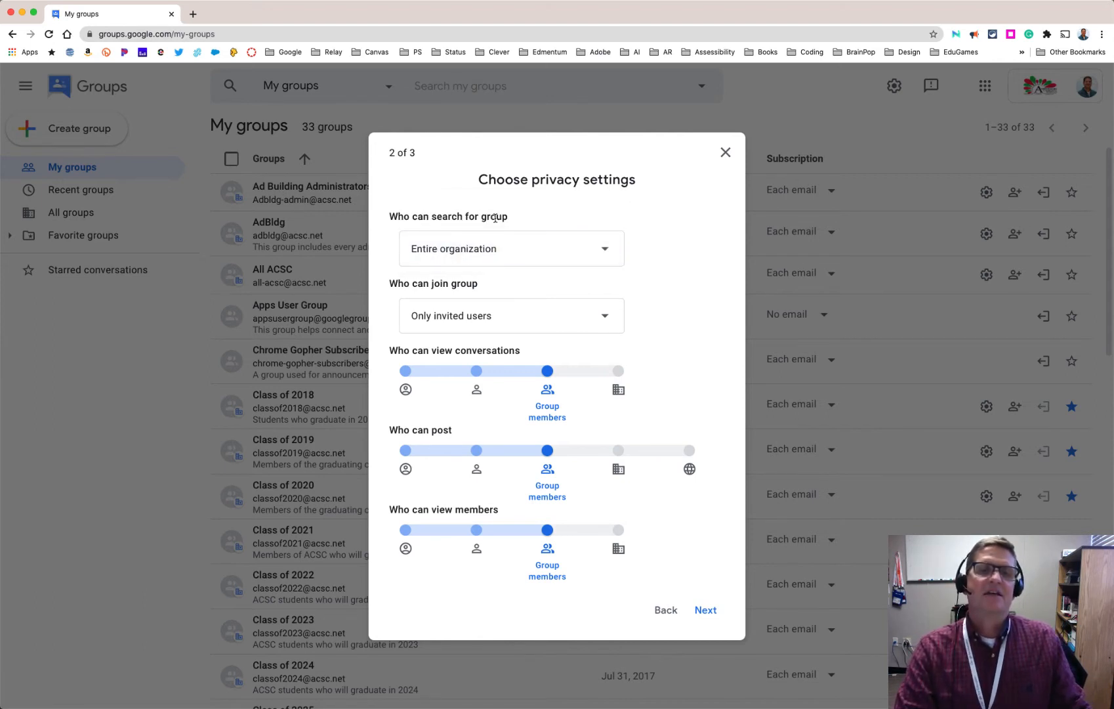
{"action": "mouse_move", "coordinate": [495, 218]}
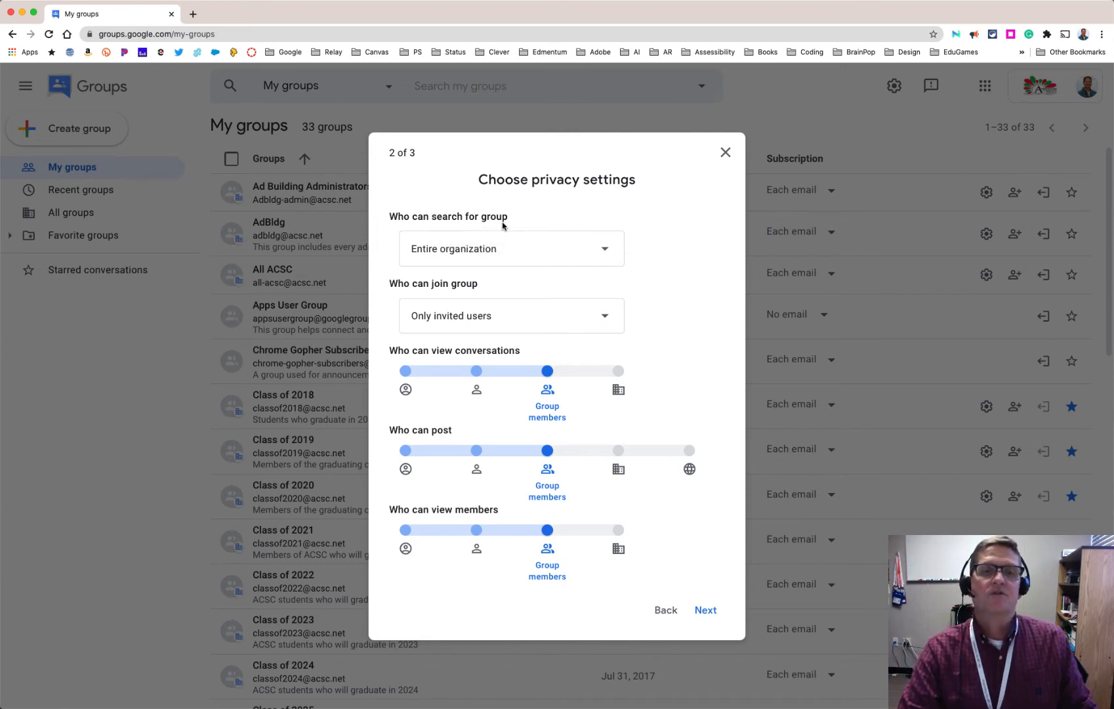
{"action": "left_click", "coordinate": [604, 252]}
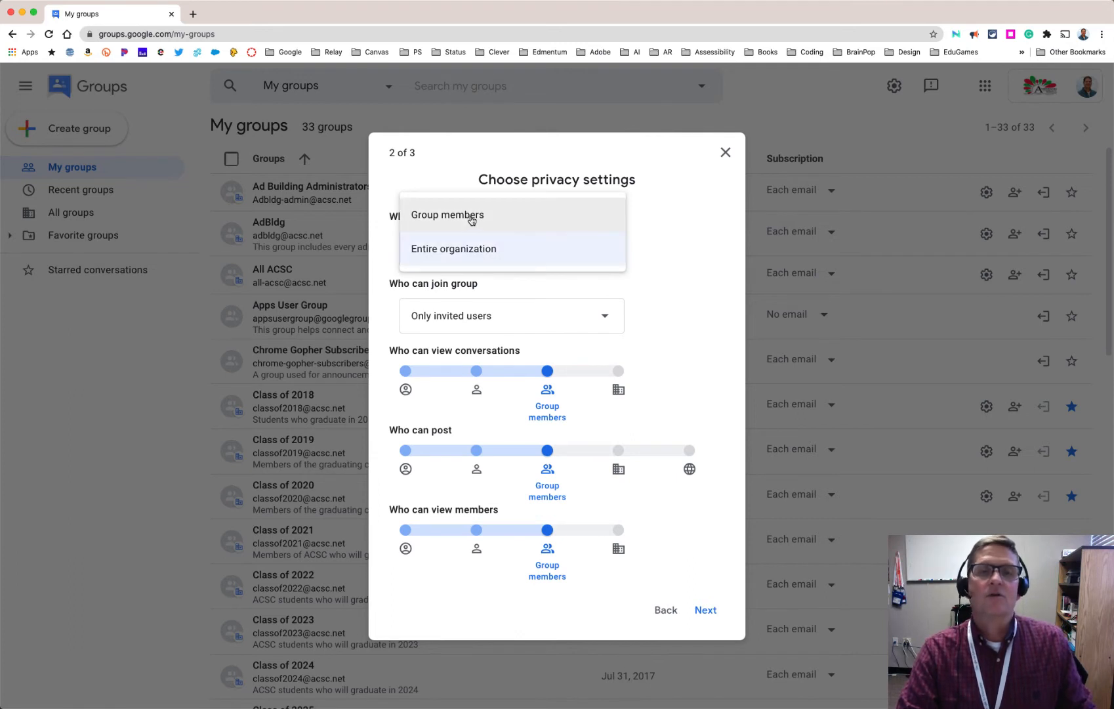
{"action": "left_click", "coordinate": [494, 293]}
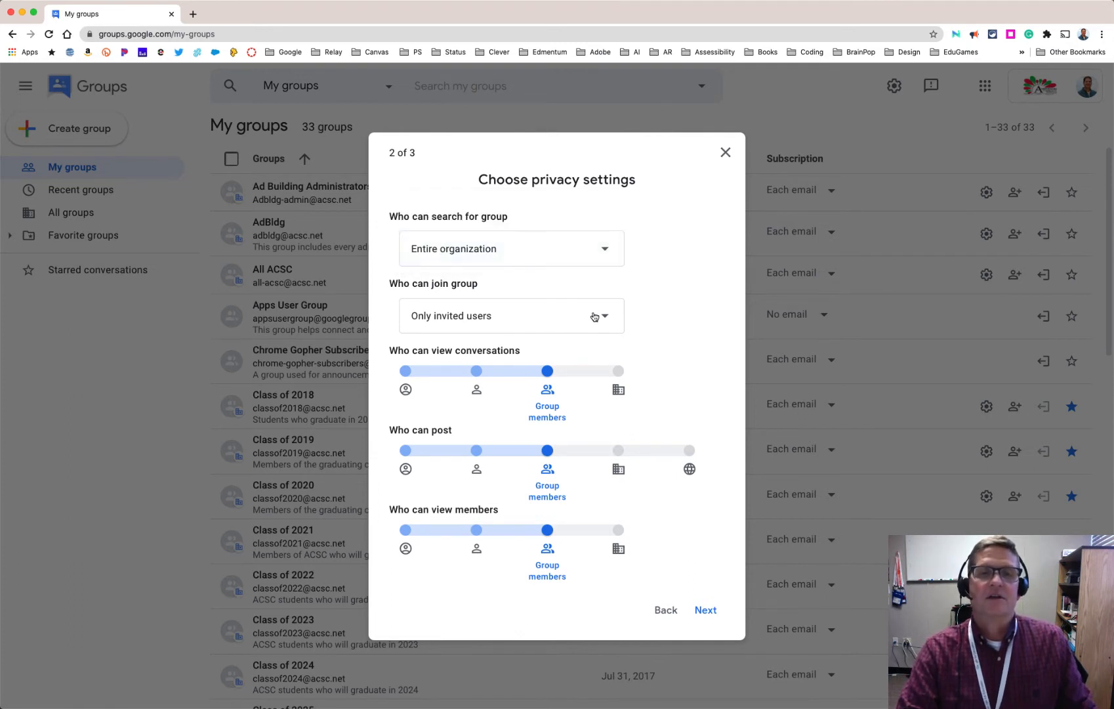
{"action": "left_click", "coordinate": [610, 320]}
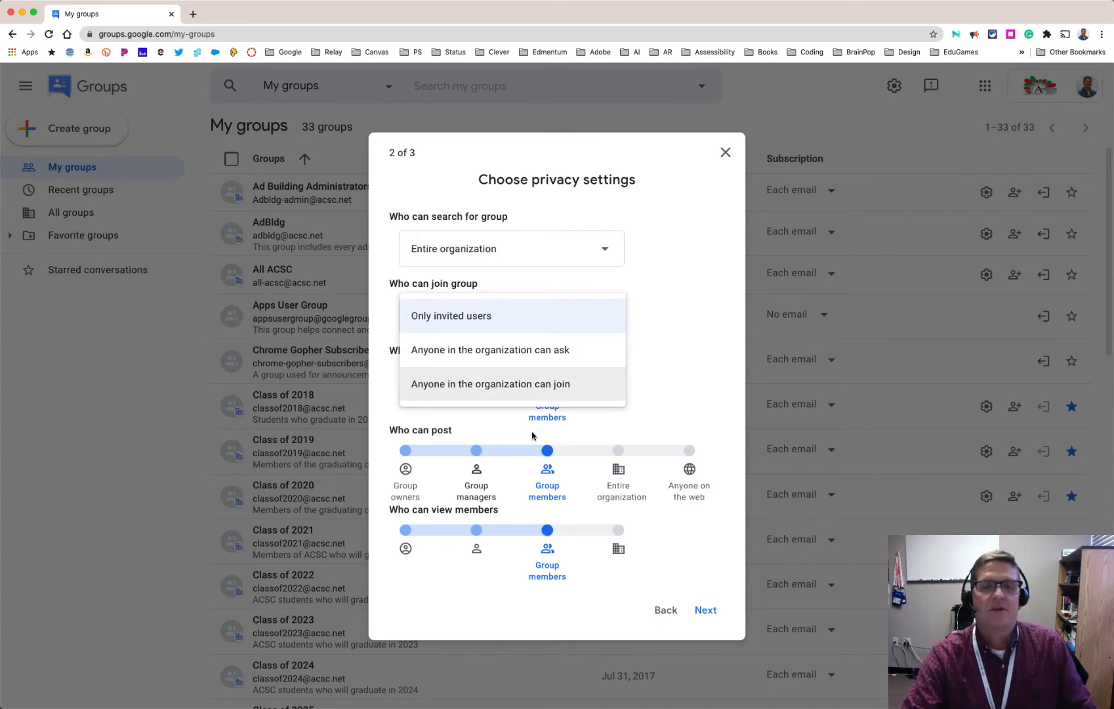
{"action": "left_click", "coordinate": [694, 362]}
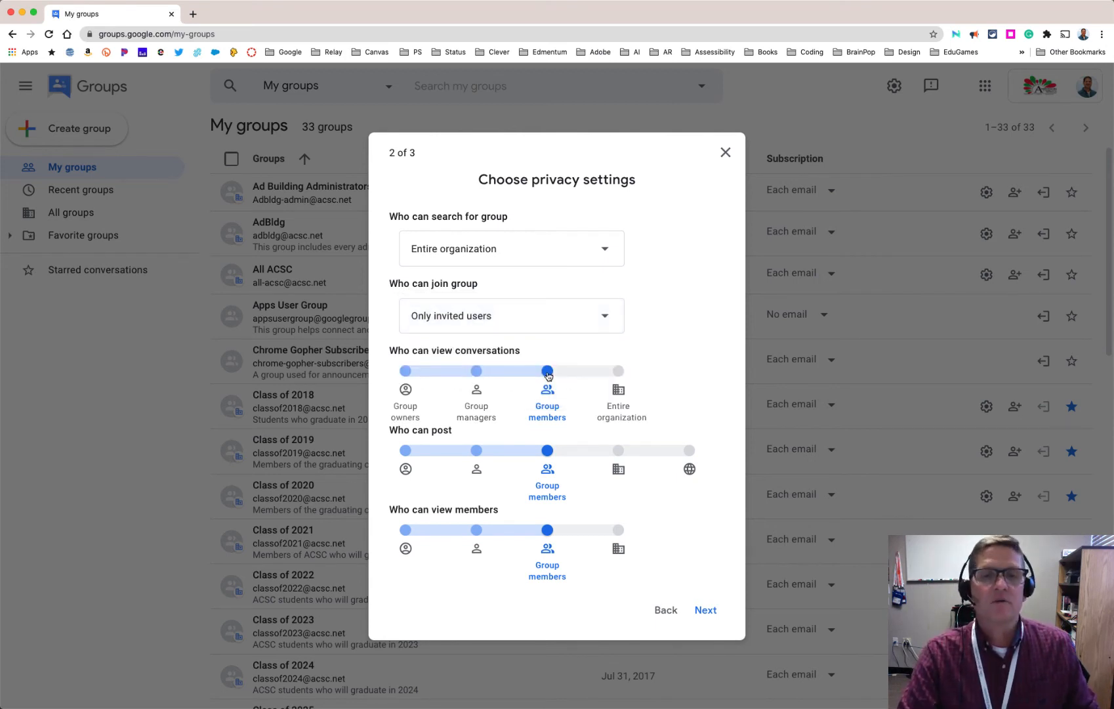
- Restrict posting and viewing members to group managers, and continue to adding members
{"action": "left_click", "coordinate": [476, 451]}
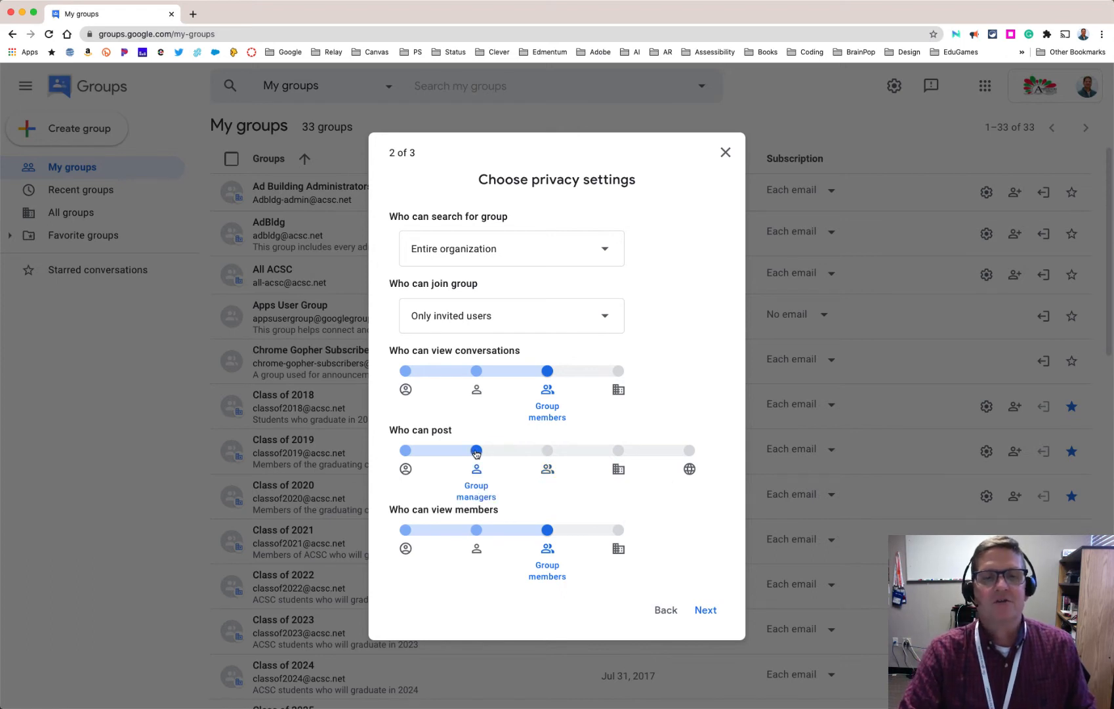
{"action": "left_click", "coordinate": [477, 530]}
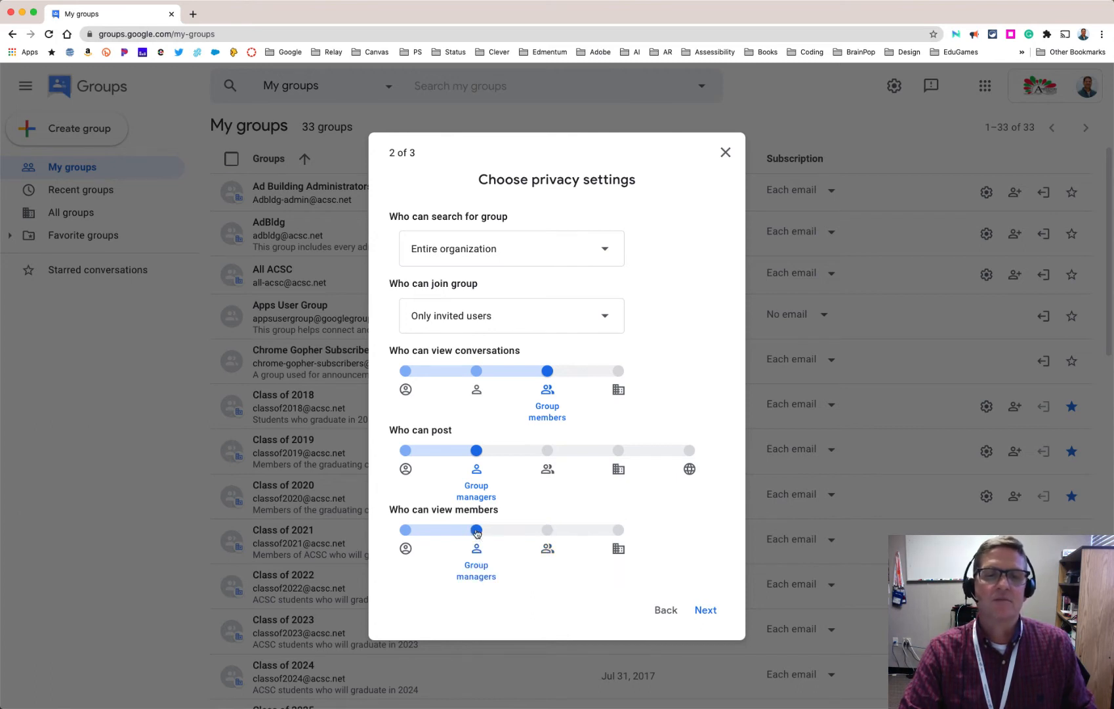
{"action": "left_click", "coordinate": [707, 610]}
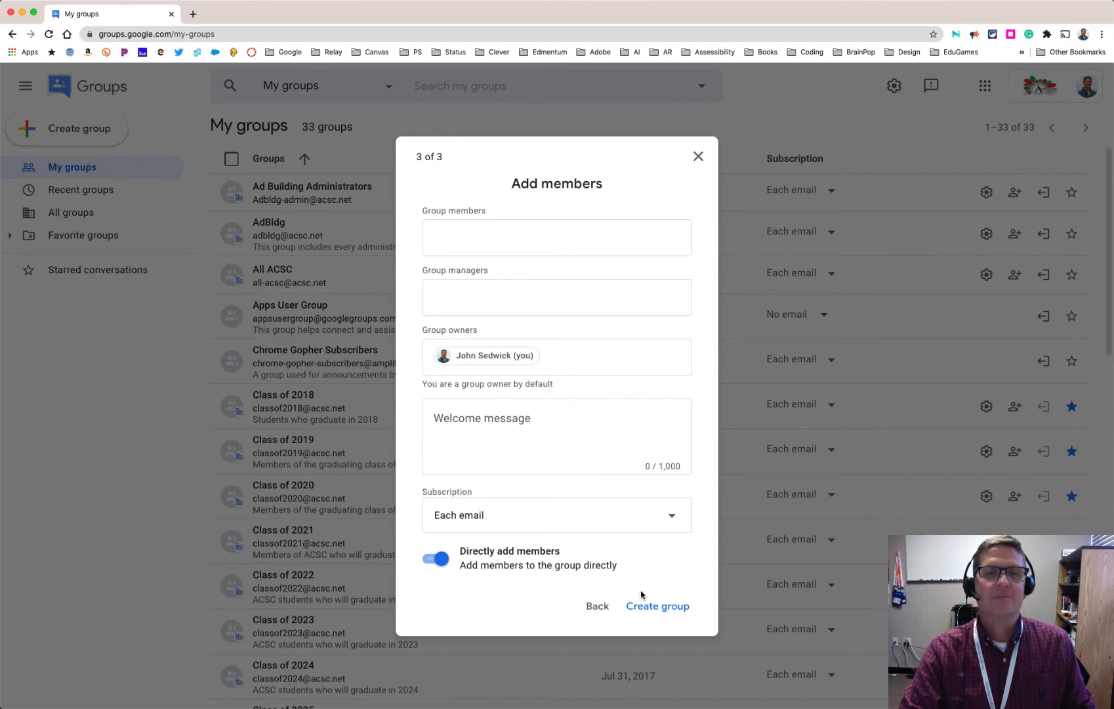
- Add Tech Help Desk as a group member by looking up "tech" in the contact suggestions
{"action": "left_click", "coordinate": [460, 233]}
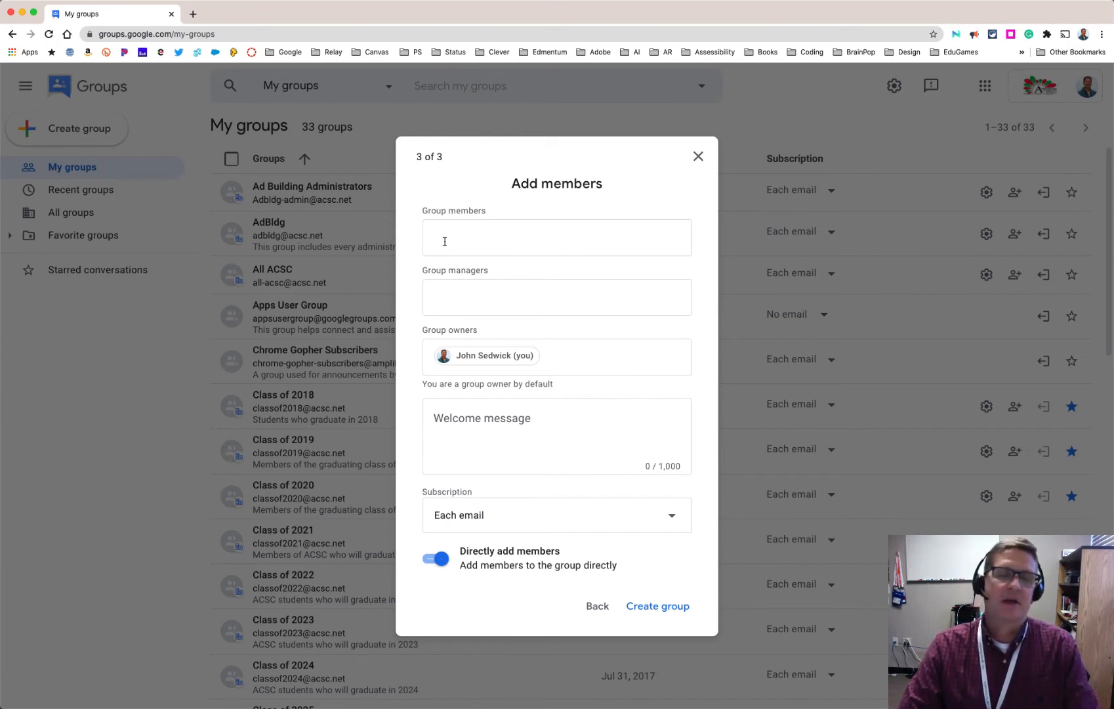
{"action": "type", "text": "tech"}
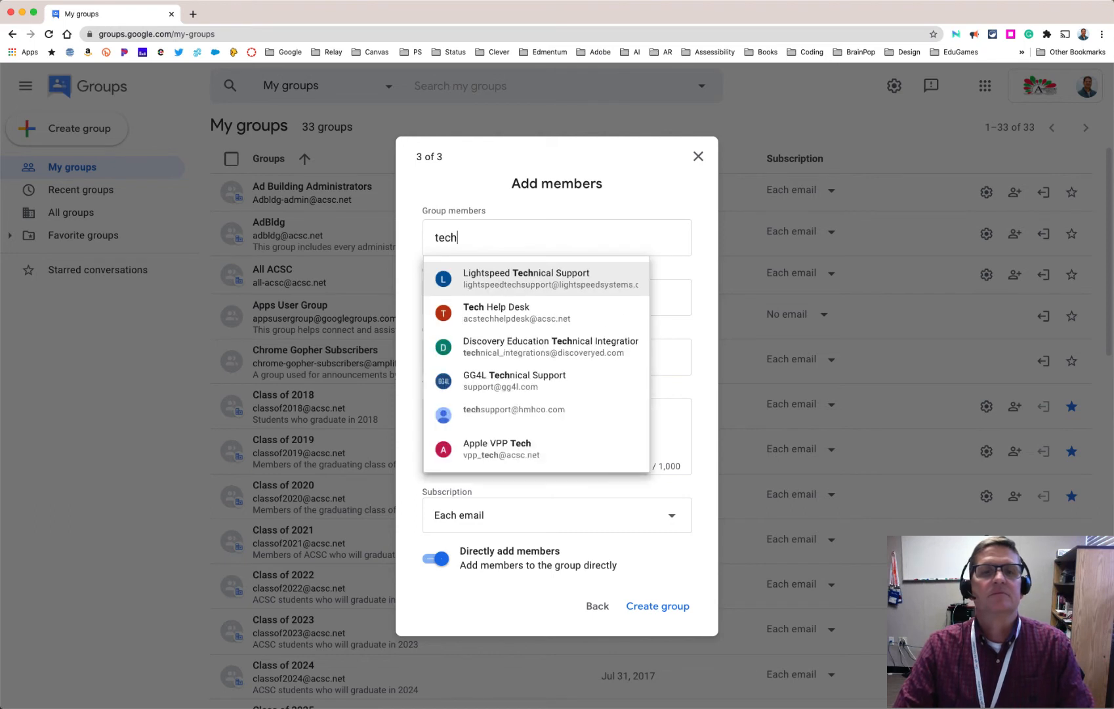
{"action": "left_click", "coordinate": [485, 310]}
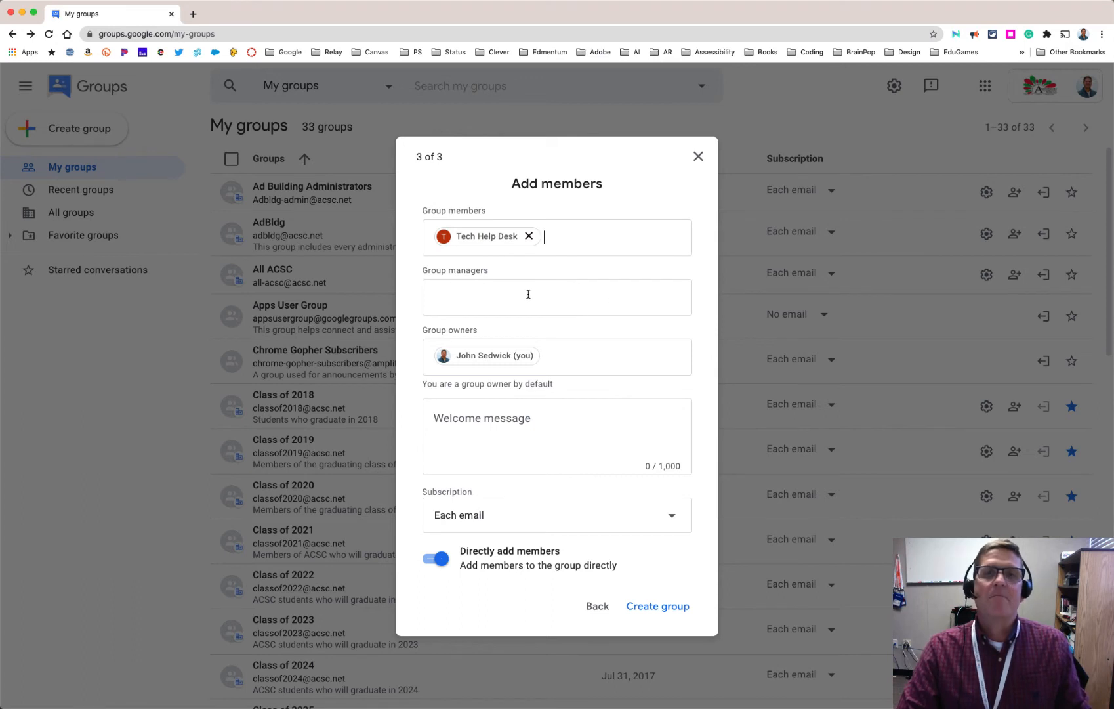
- Add a group manager by looking up the contact's personal e-mail address in the suggestions
{"action": "left_click", "coordinate": [466, 294]}
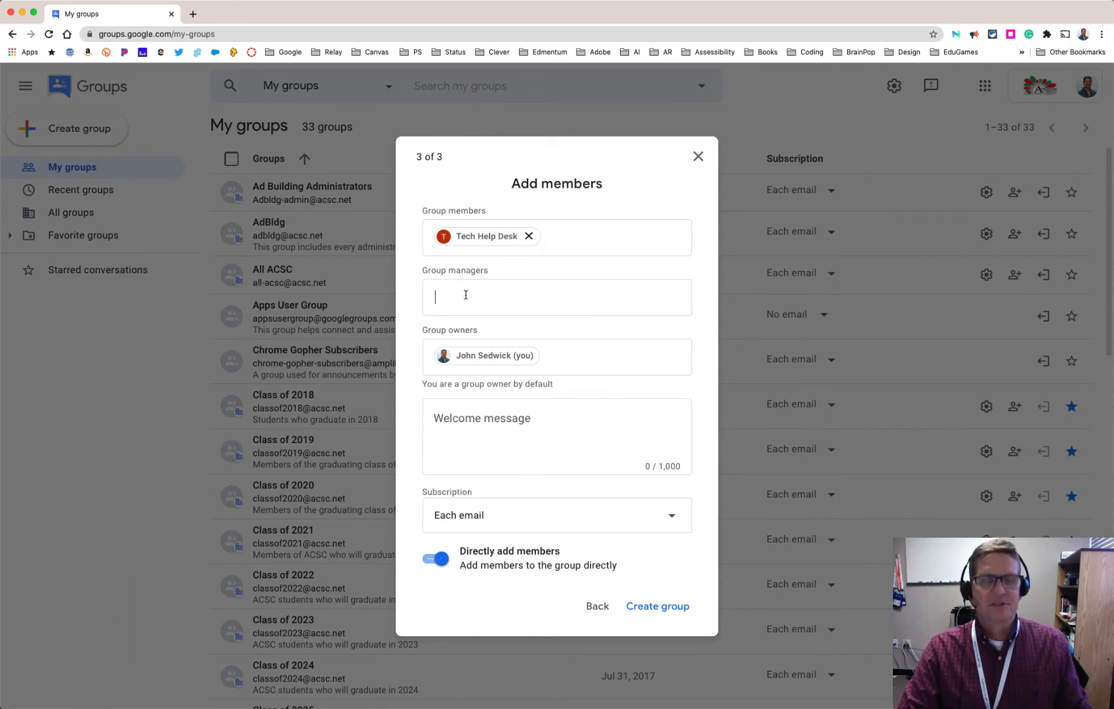
{"action": "type", "text": "jesed"}
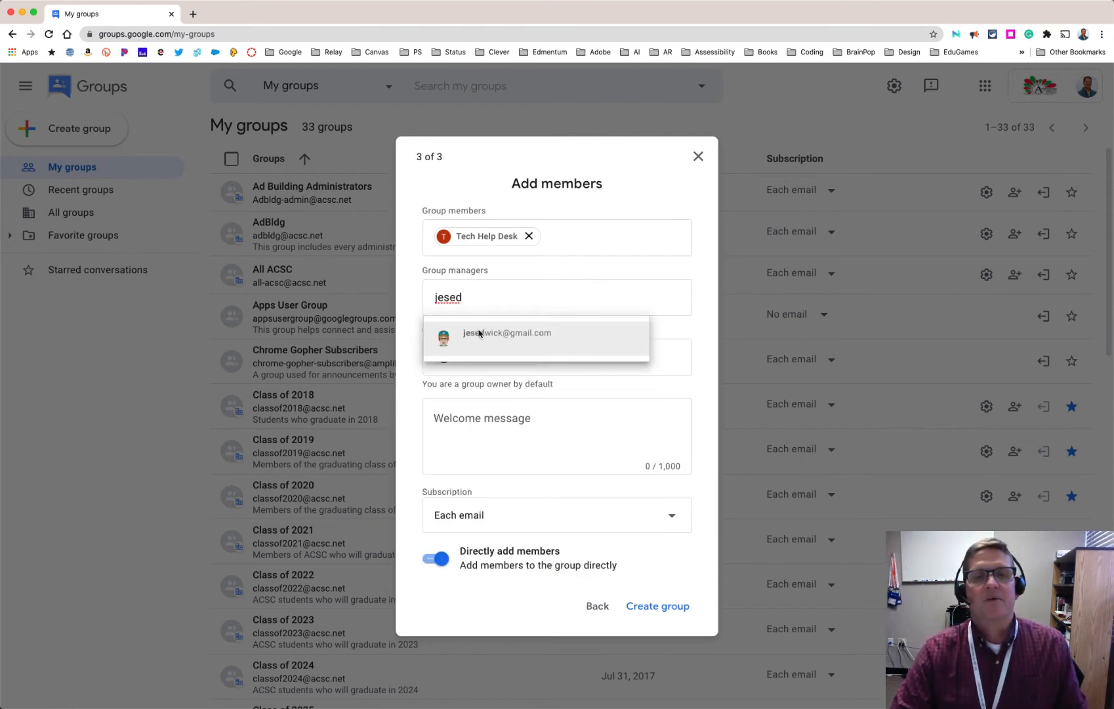
{"action": "left_click", "coordinate": [479, 334]}
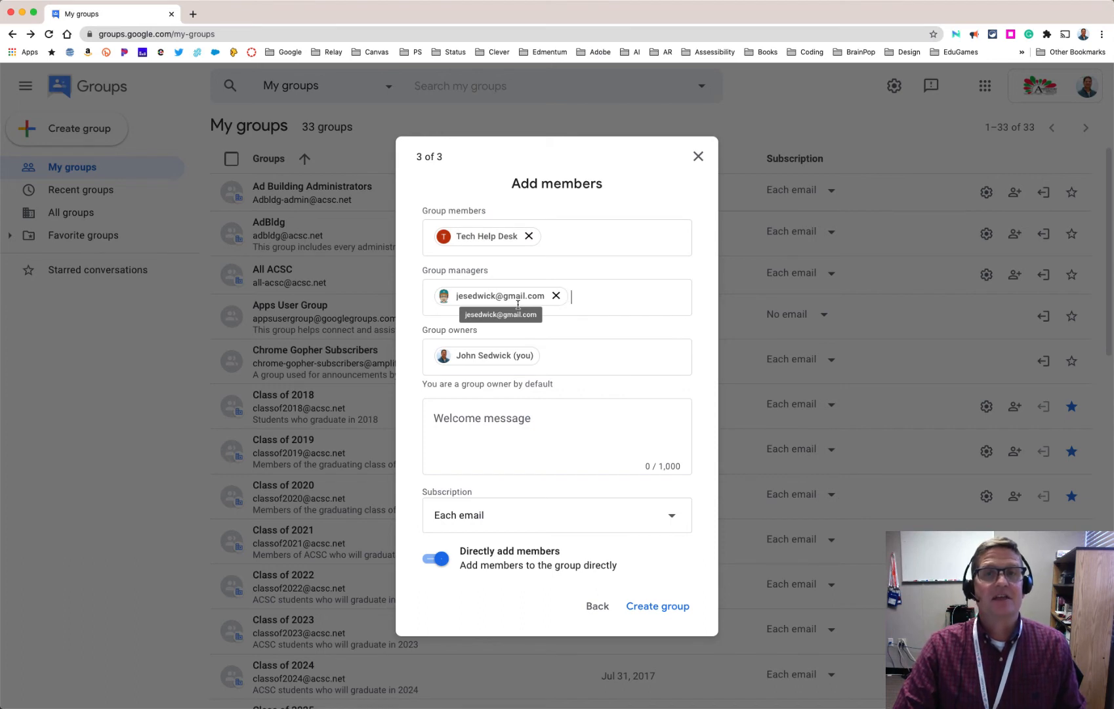
- Enter "Welcome to the PDQ PD group" as the group's welcome message
{"action": "left_click", "coordinate": [580, 358]}
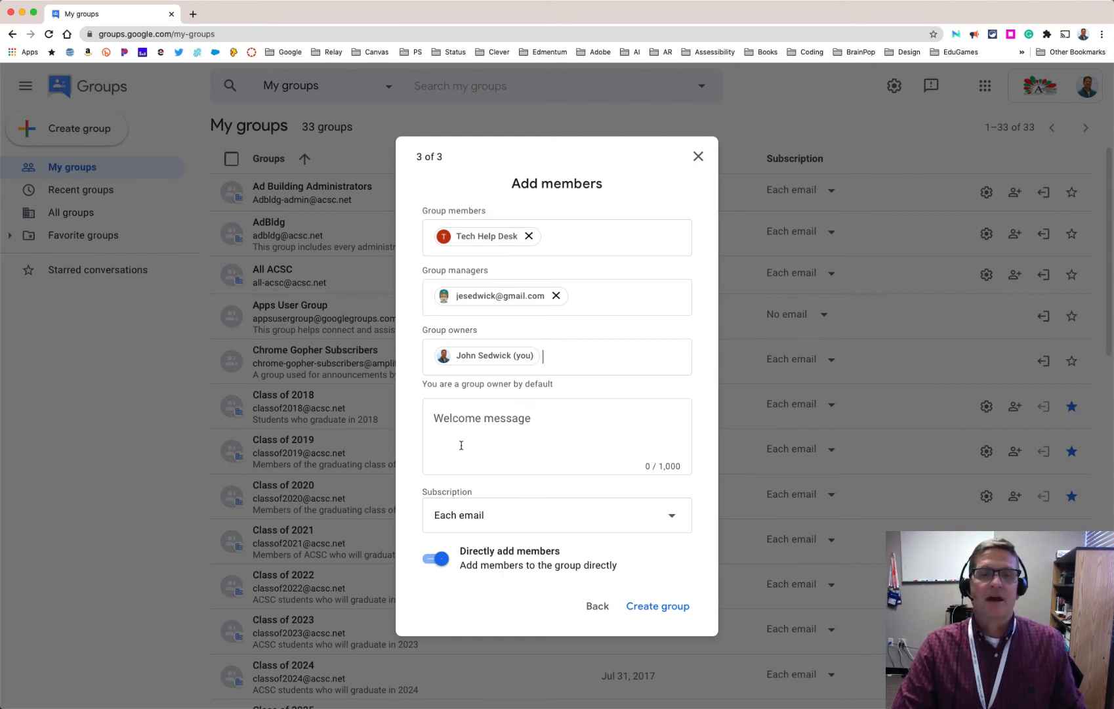
{"action": "left_click", "coordinate": [457, 418]}
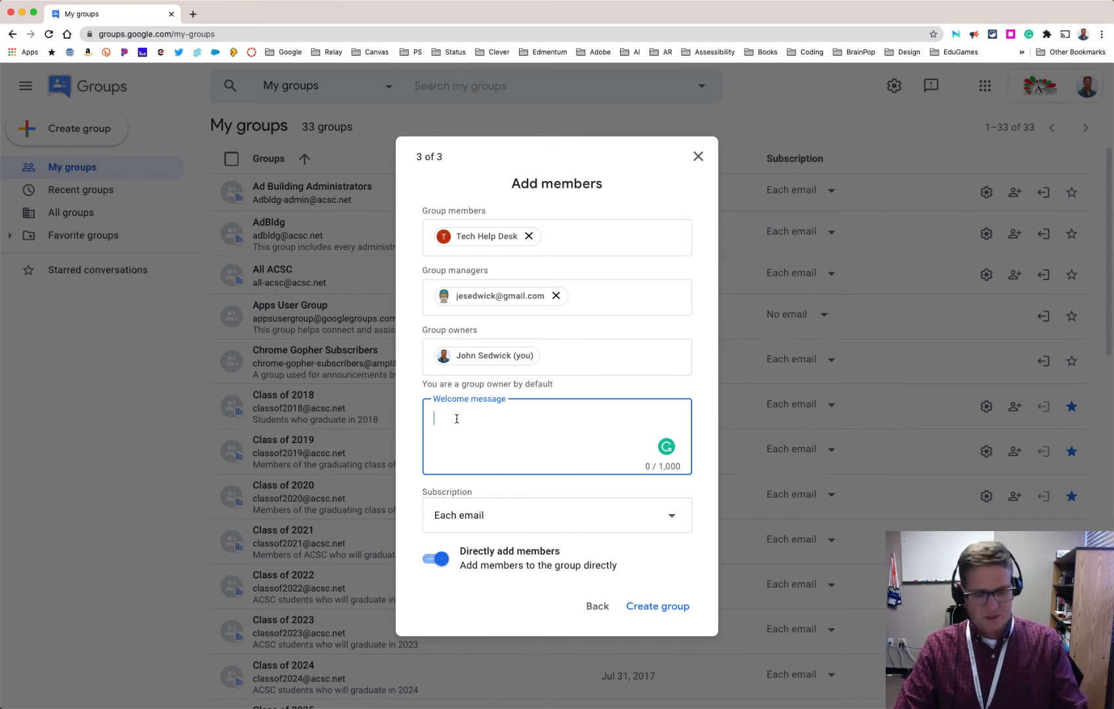
{"action": "type", "text": "W"}
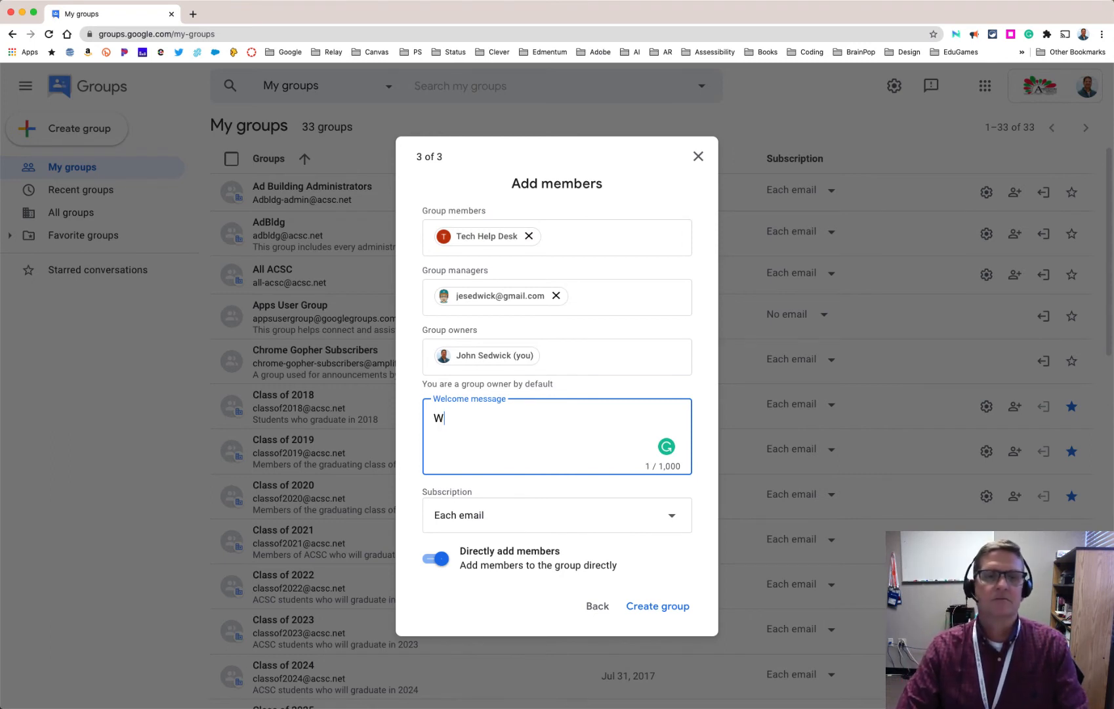
{"action": "type", "text": "elcome to the PDQ PD group"}
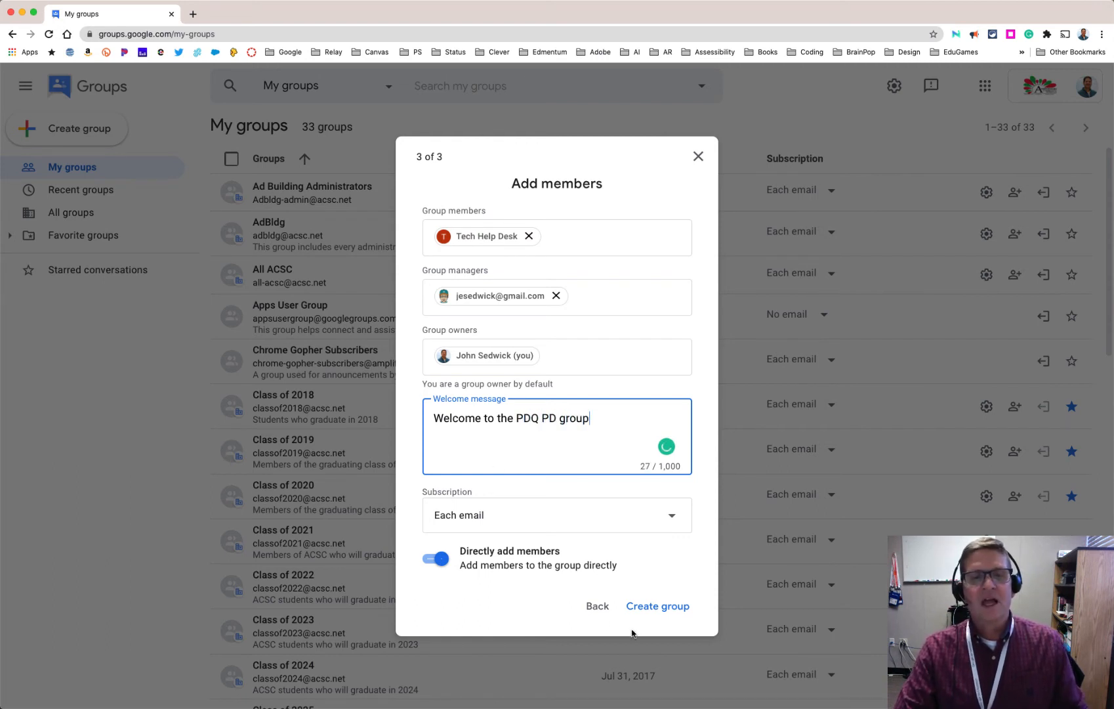
- Review the subscription options, keeping Each email, then create the group and continue to its member summary
{"action": "left_click", "coordinate": [671, 517]}
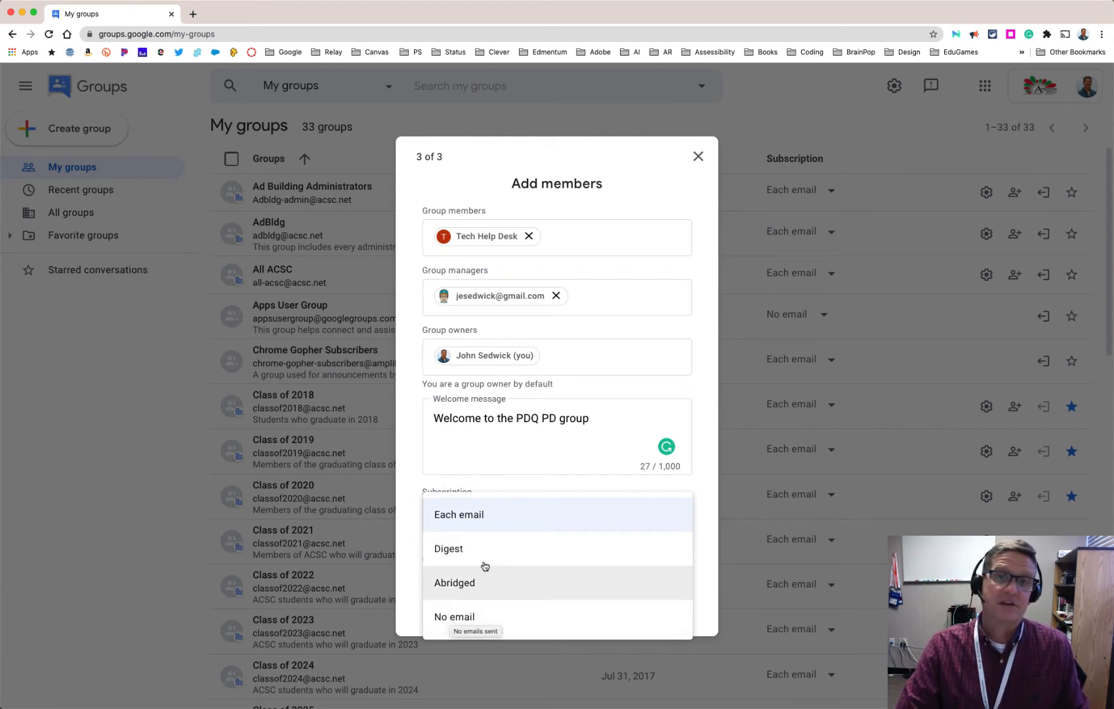
{"action": "left_click", "coordinate": [560, 488]}
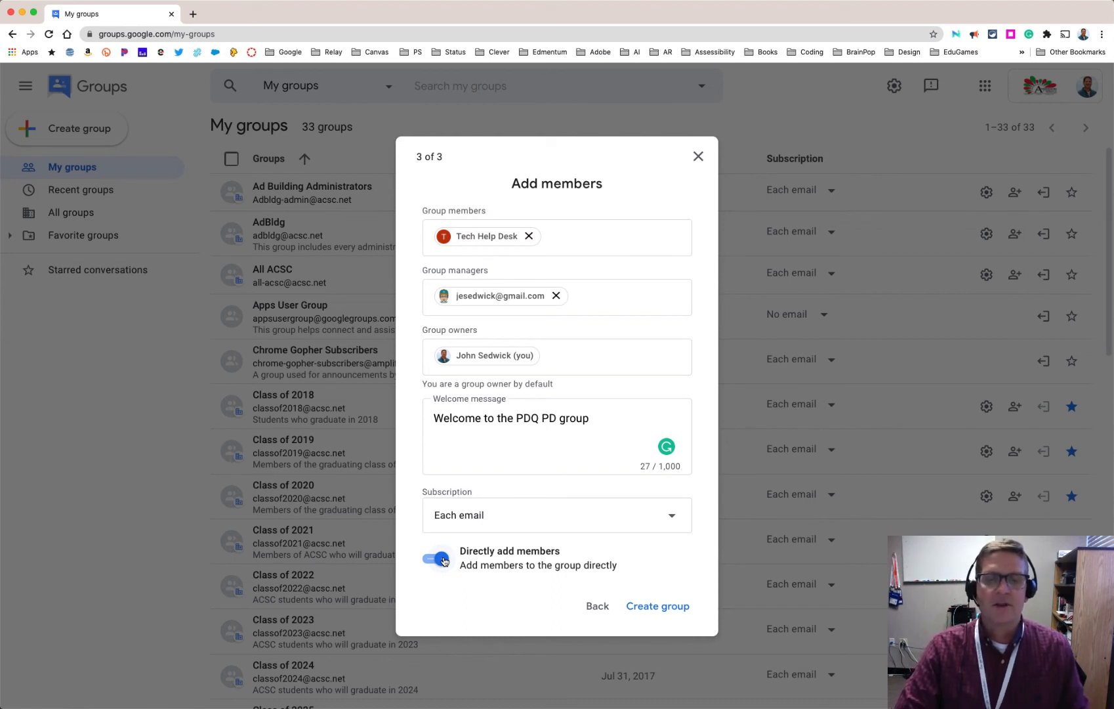
{"action": "left_click", "coordinate": [650, 608]}
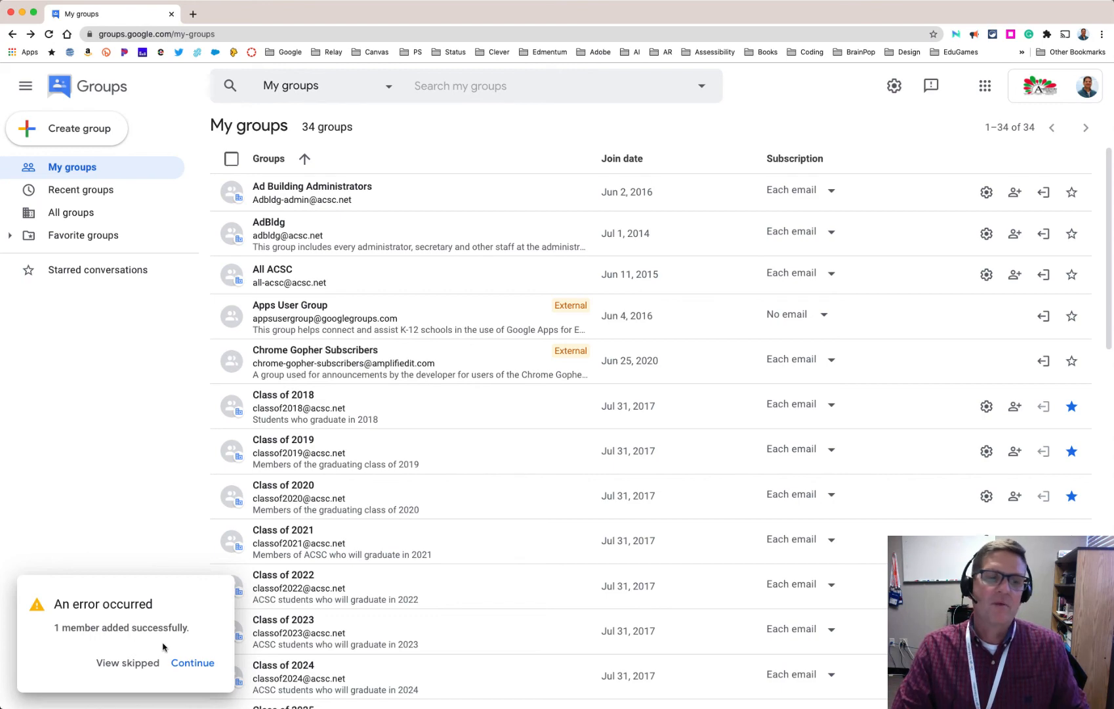
{"action": "left_click", "coordinate": [189, 663]}
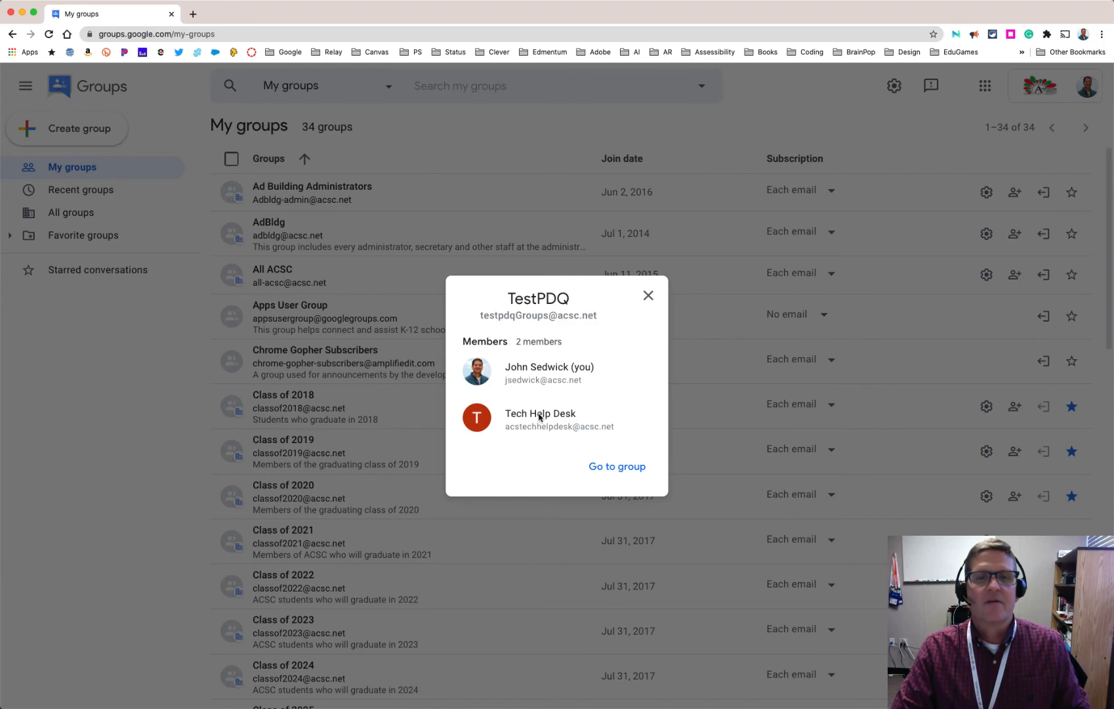
- View the new group's conversations page, then return to My groups and locate TestPDQ in the list
{"action": "left_click", "coordinate": [615, 467]}
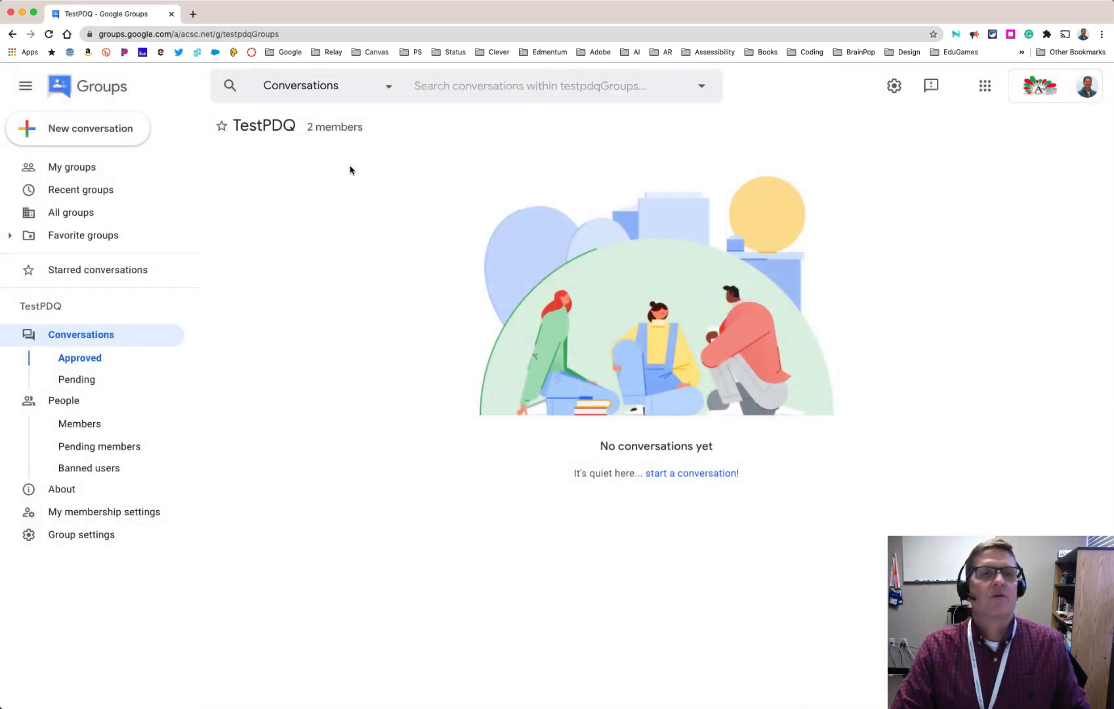
{"action": "left_click", "coordinate": [12, 34]}
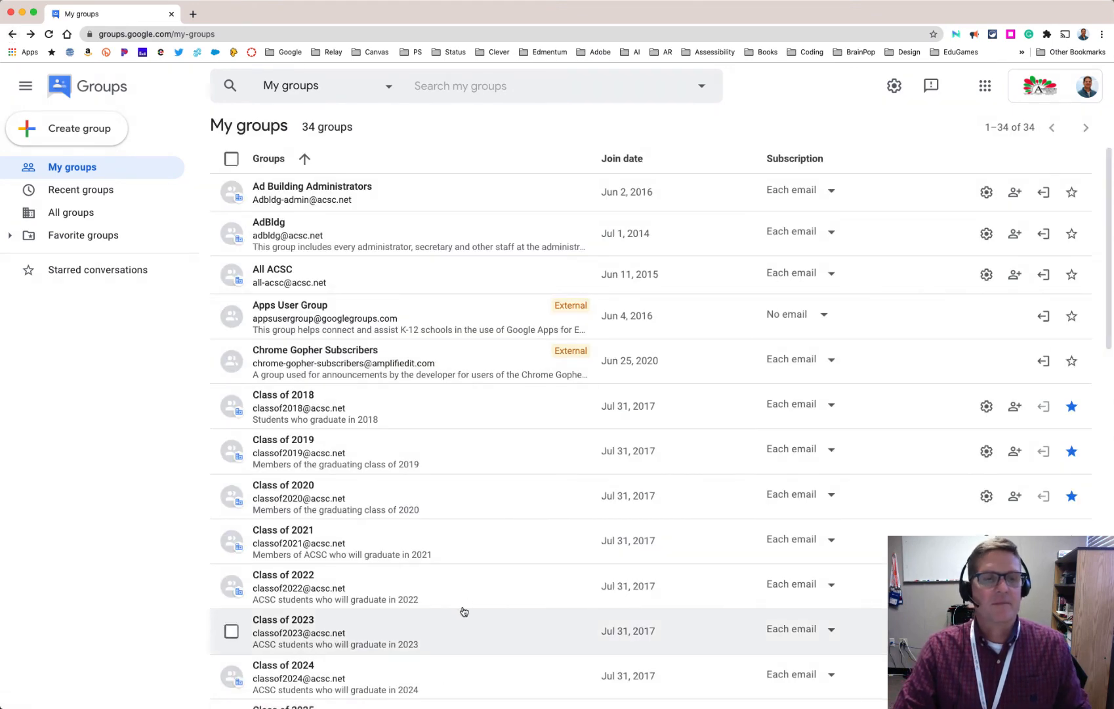
{"action": "scroll", "coordinate": [463, 609], "scroll_direction": "down", "scroll_amount": 12}
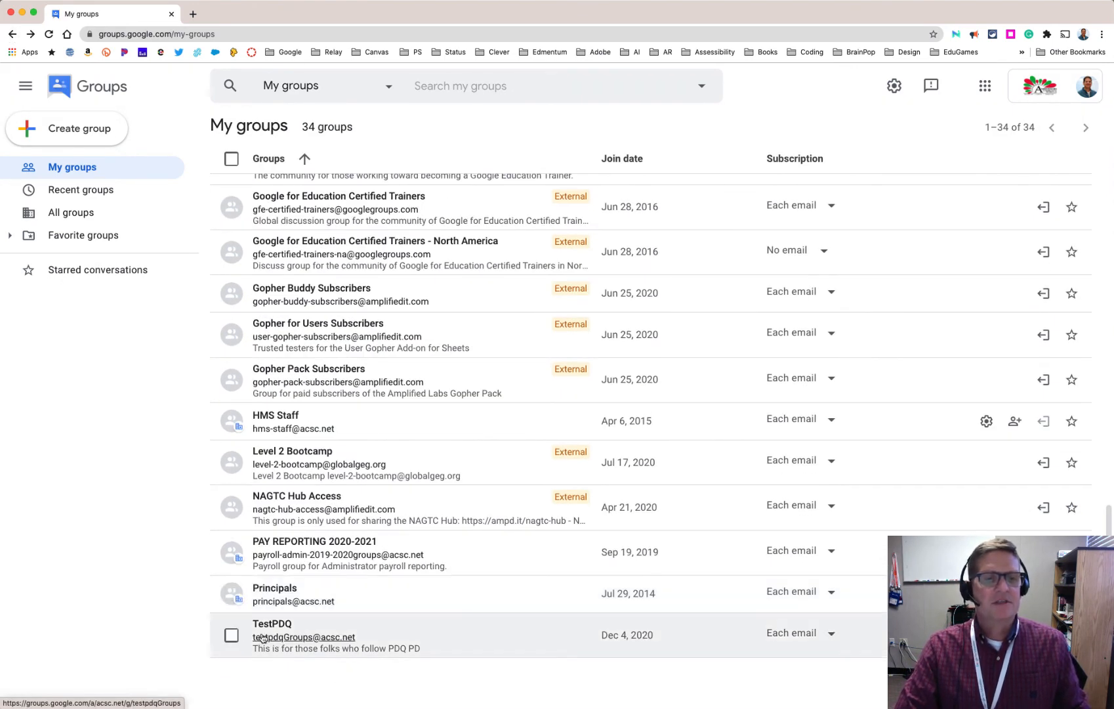